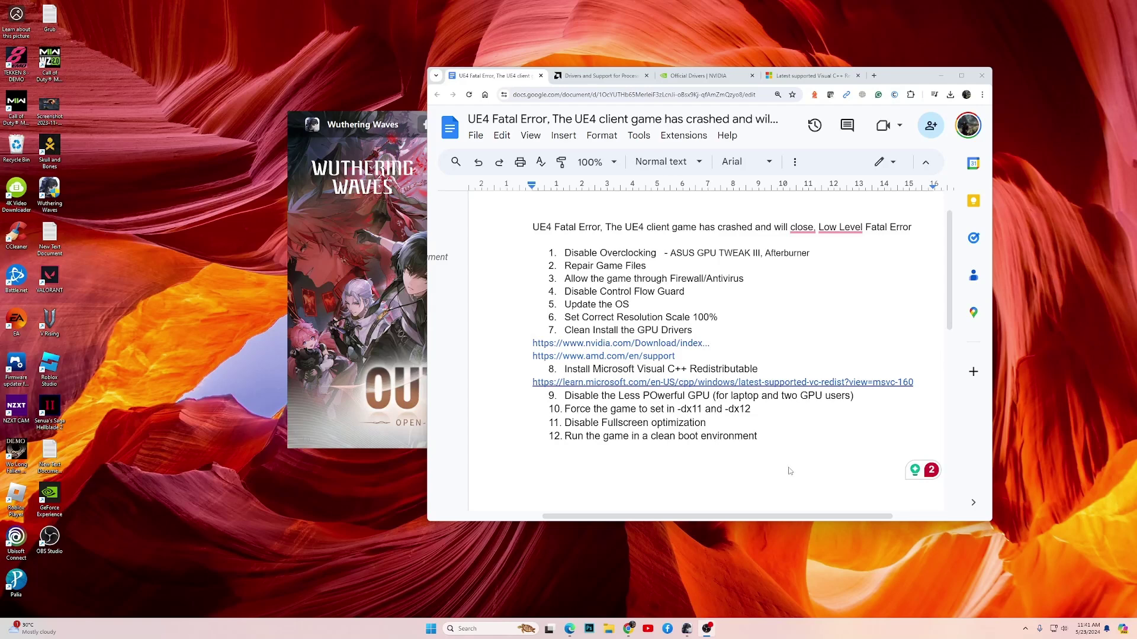
- Bring up the game client repair confirmation in the Wuthering Waves launcher, dismiss it without repairing, and return to the checklist document
left_click(579, 227)
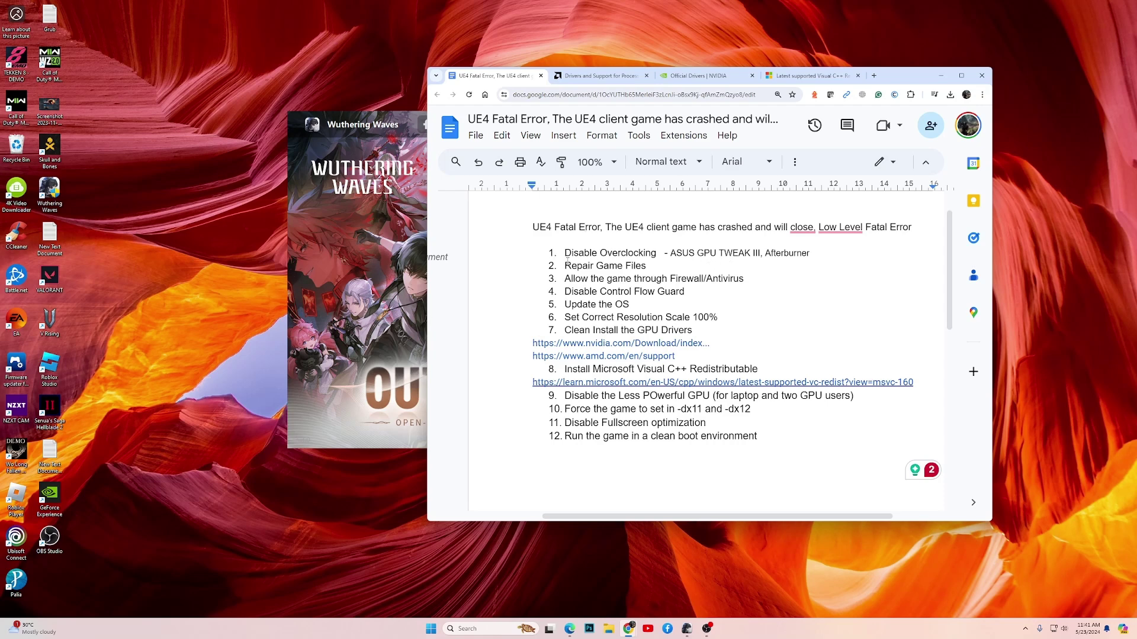
left_click_drag(566, 265, 649, 266)
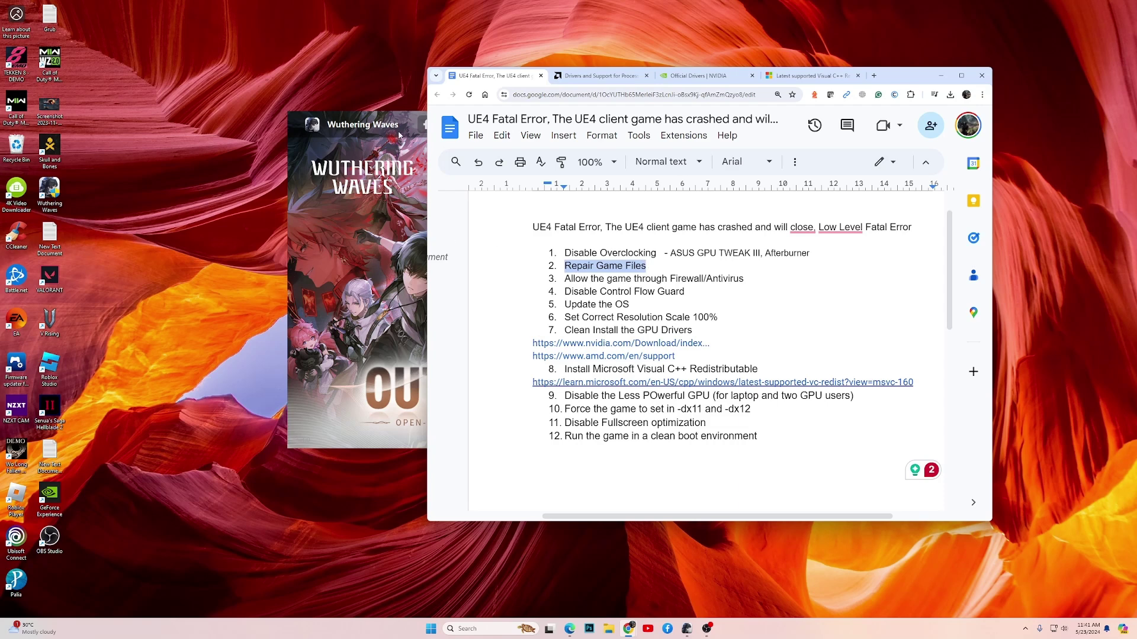
left_click_drag(656, 126, 687, 147)
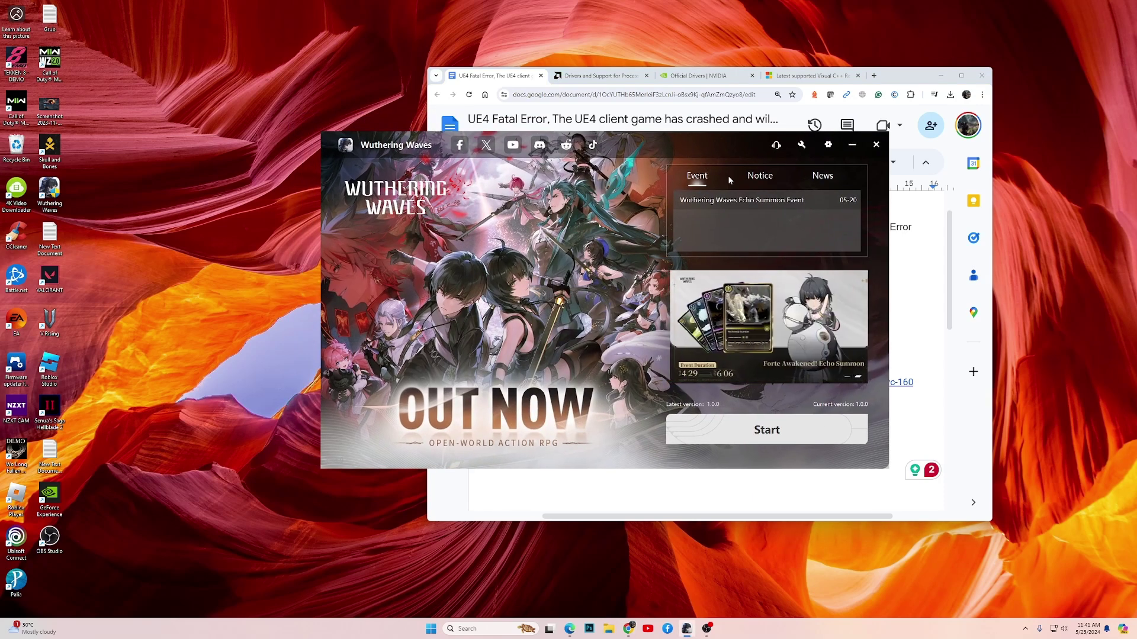
left_click(803, 147)
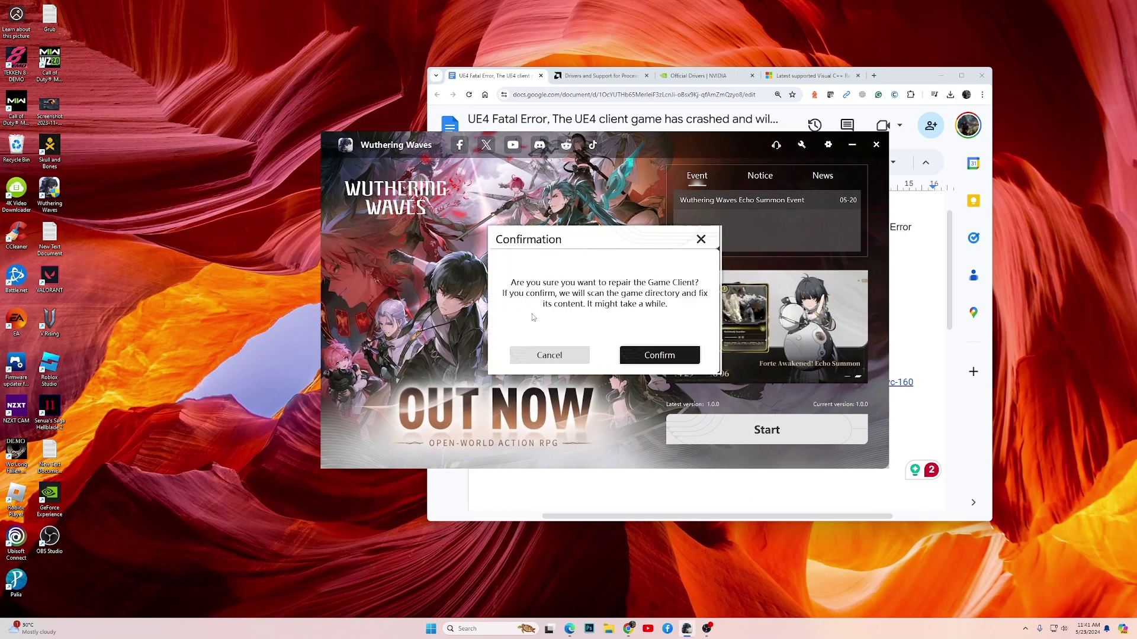
left_click(701, 239)
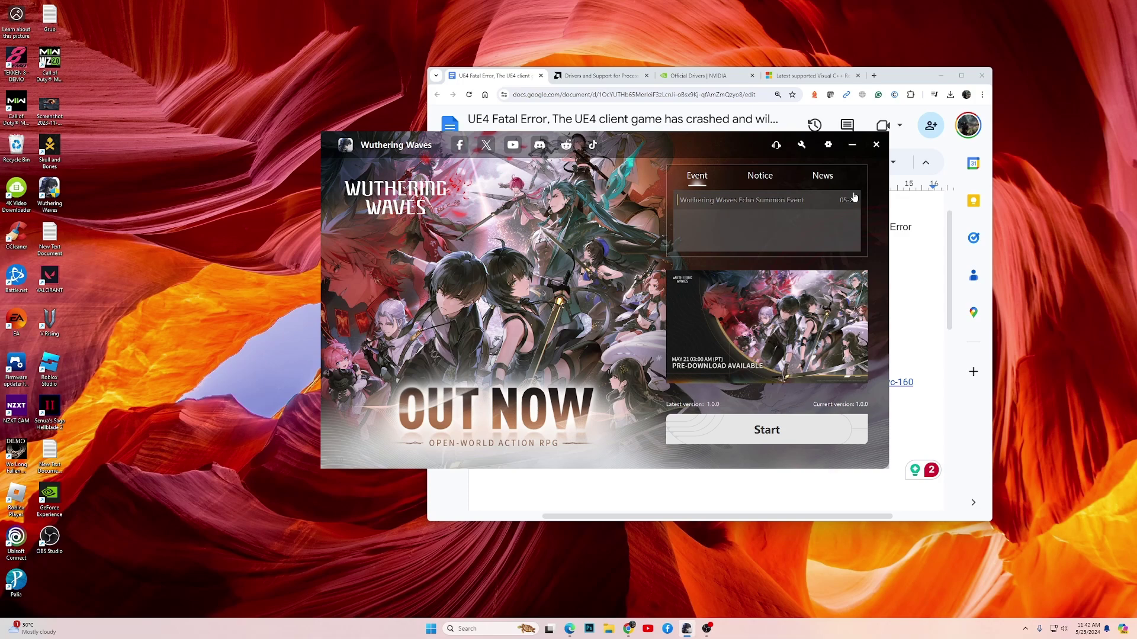
left_click(908, 260)
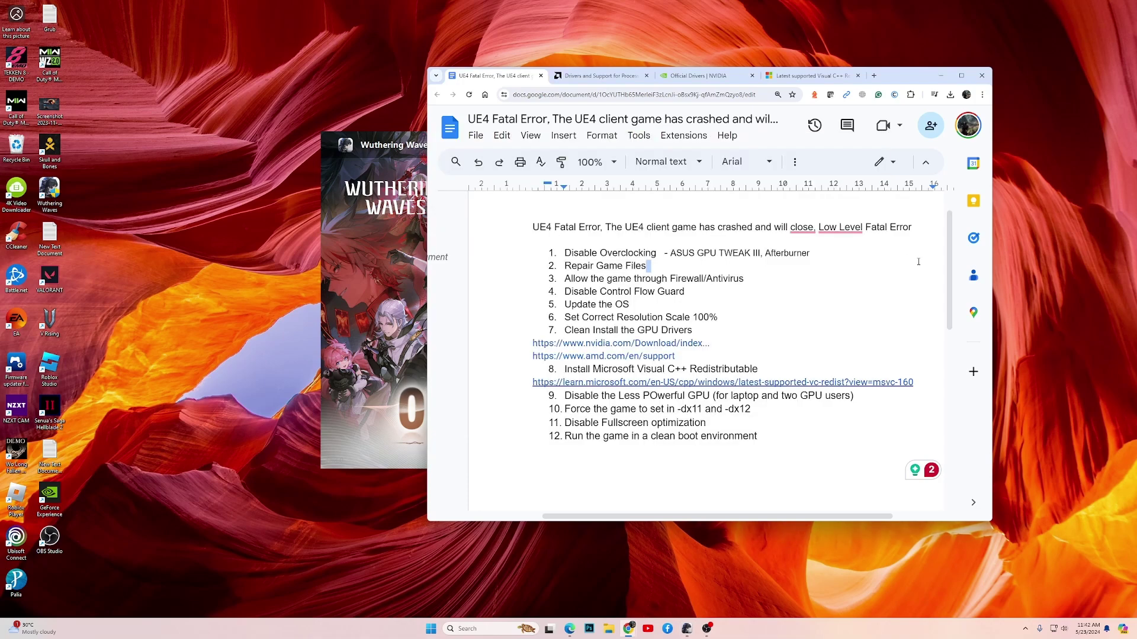
- Open the list of apps allowed through the firewall from Firewall & network protection in the Windows privacy and security settings
left_click_drag(564, 265, 597, 266)
key("super+i")
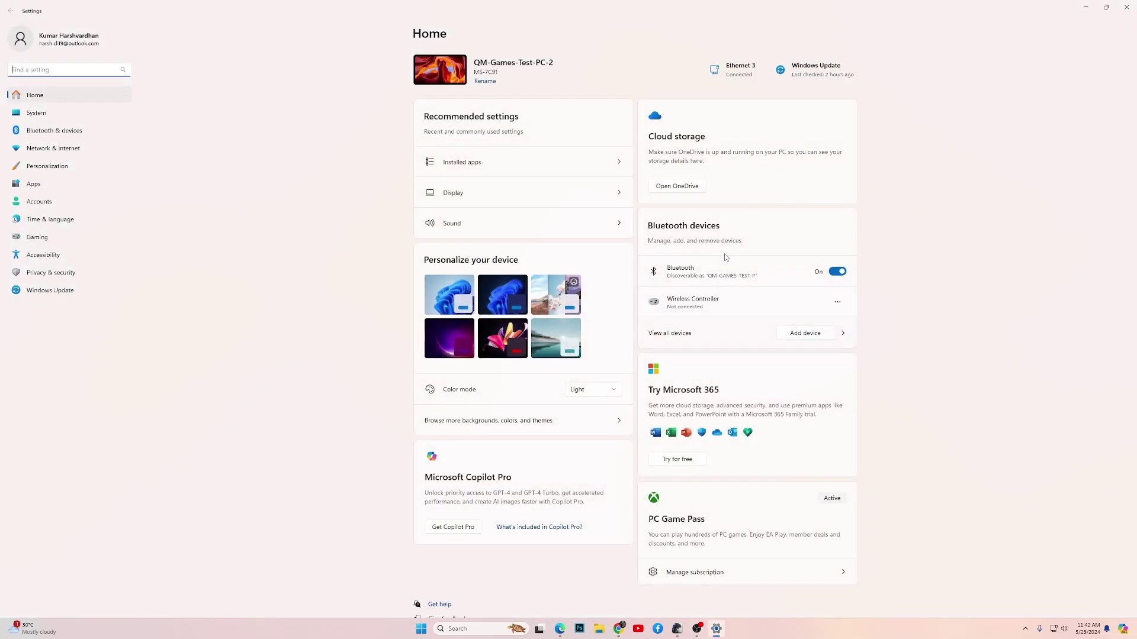
left_click(46, 274)
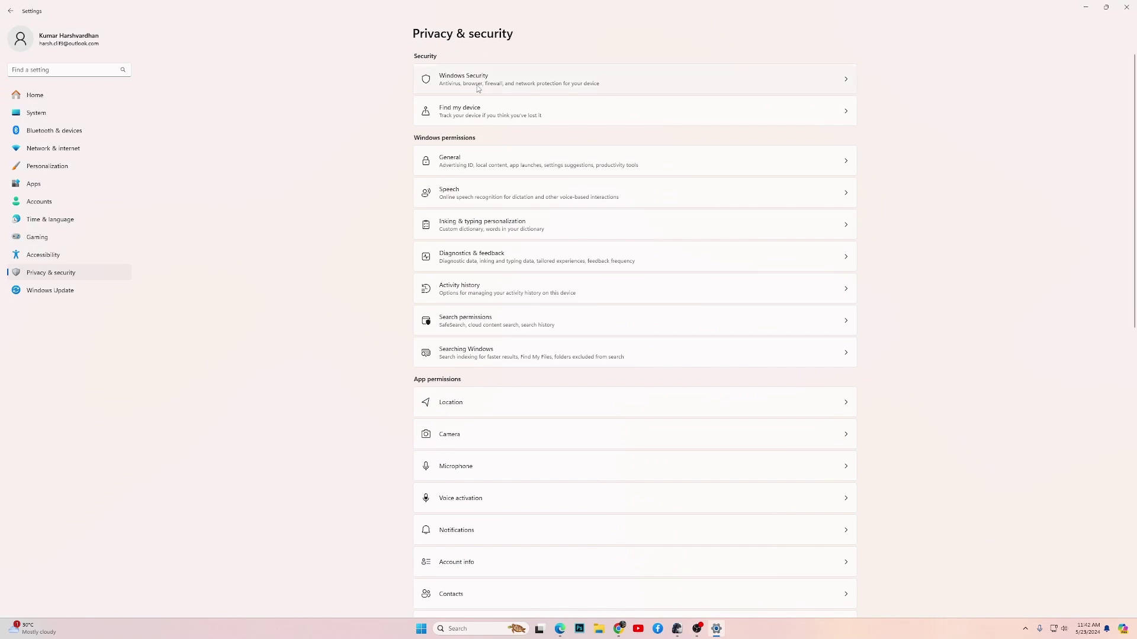
left_click(482, 86)
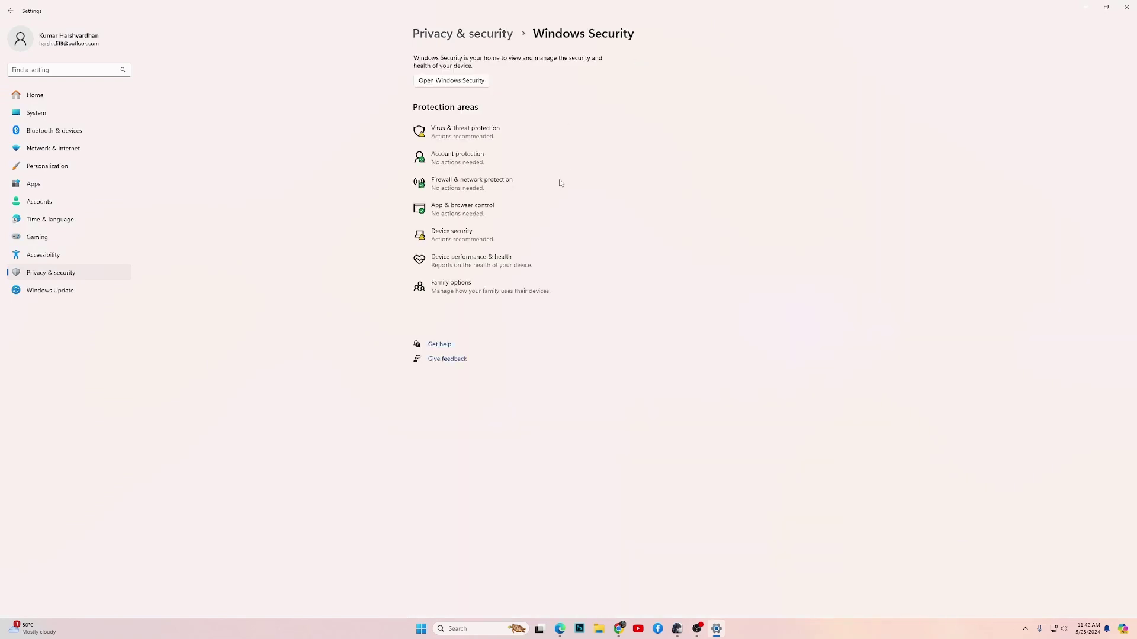
left_click(480, 185)
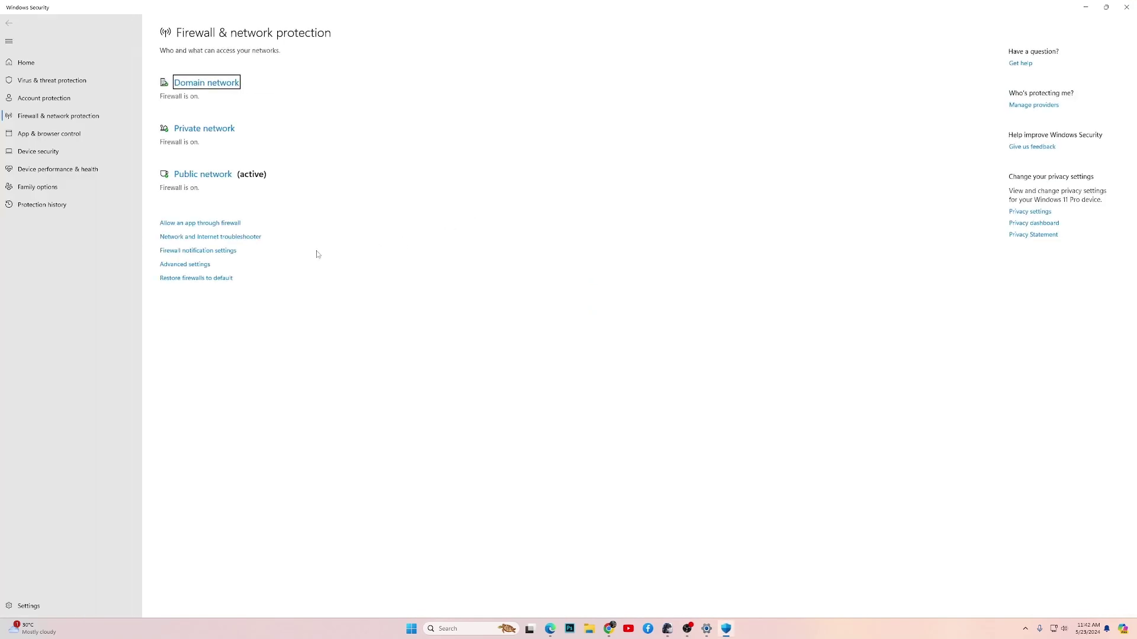
left_click(224, 225)
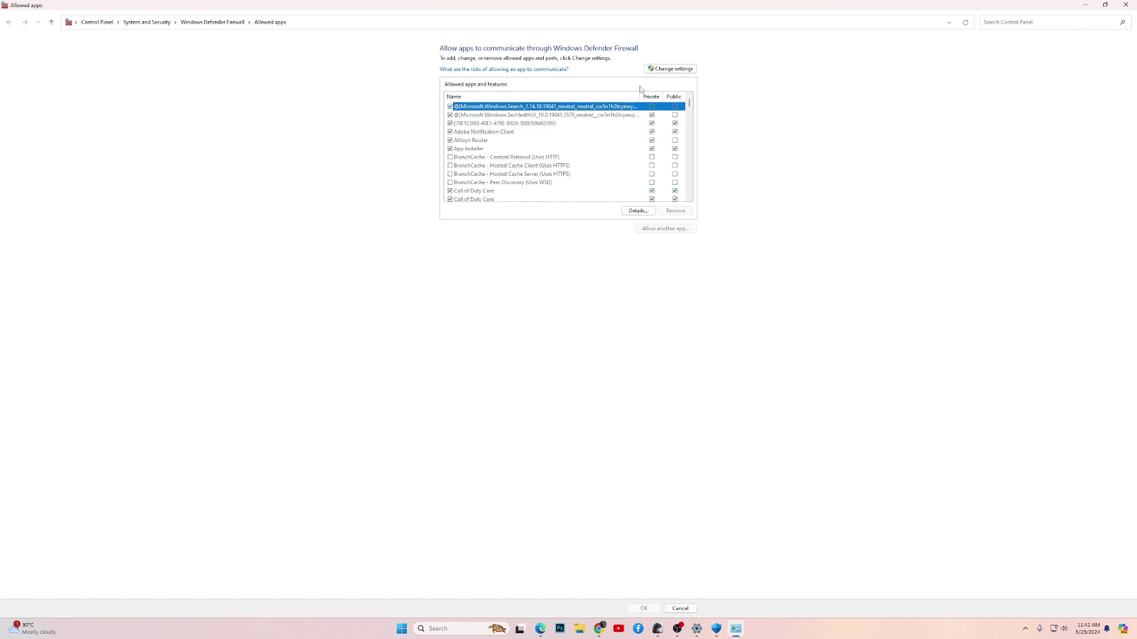
- Unlock the allowed apps list and add launcher from the Wuthering Waves folder on the D: drive as another allowed app
left_click(676, 69)
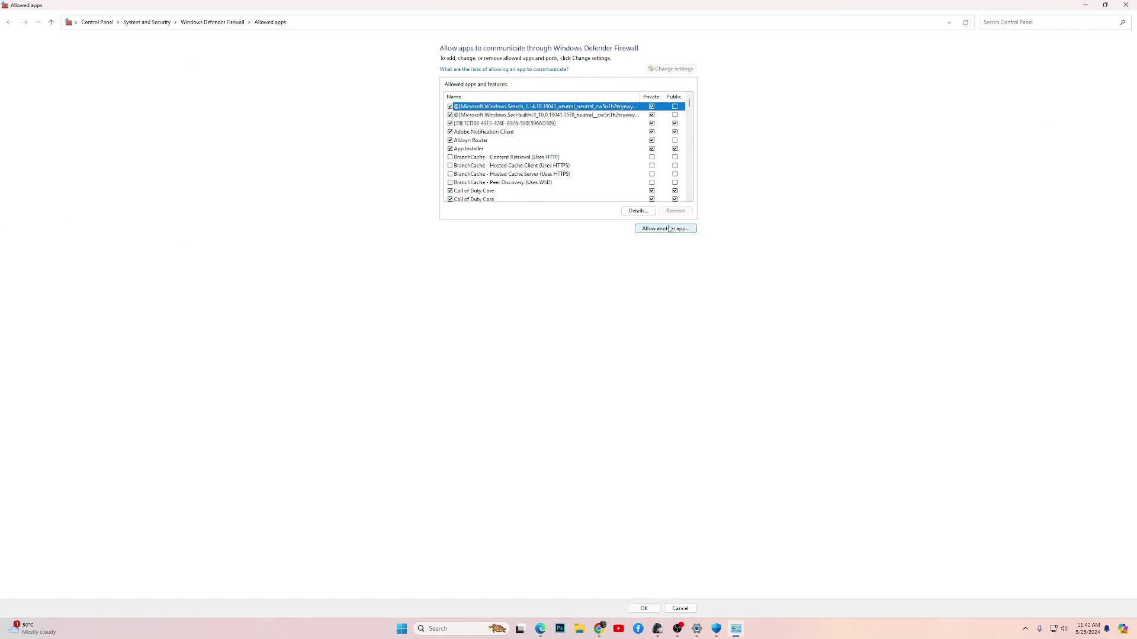
left_click(664, 228)
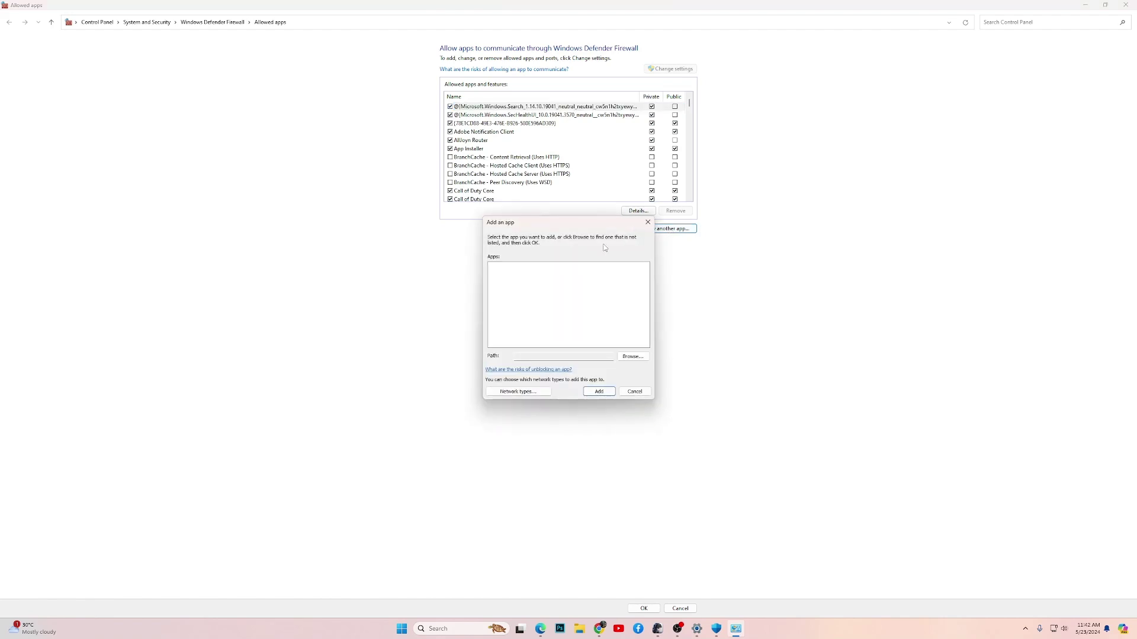
left_click(632, 357)
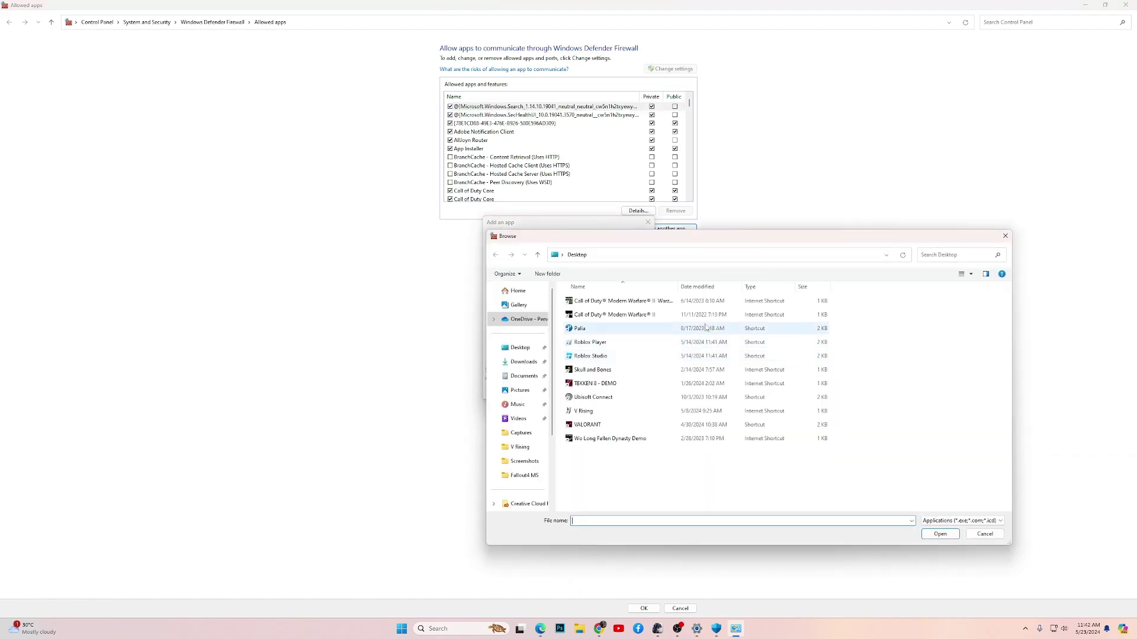
left_click_drag(697, 237, 662, 192)
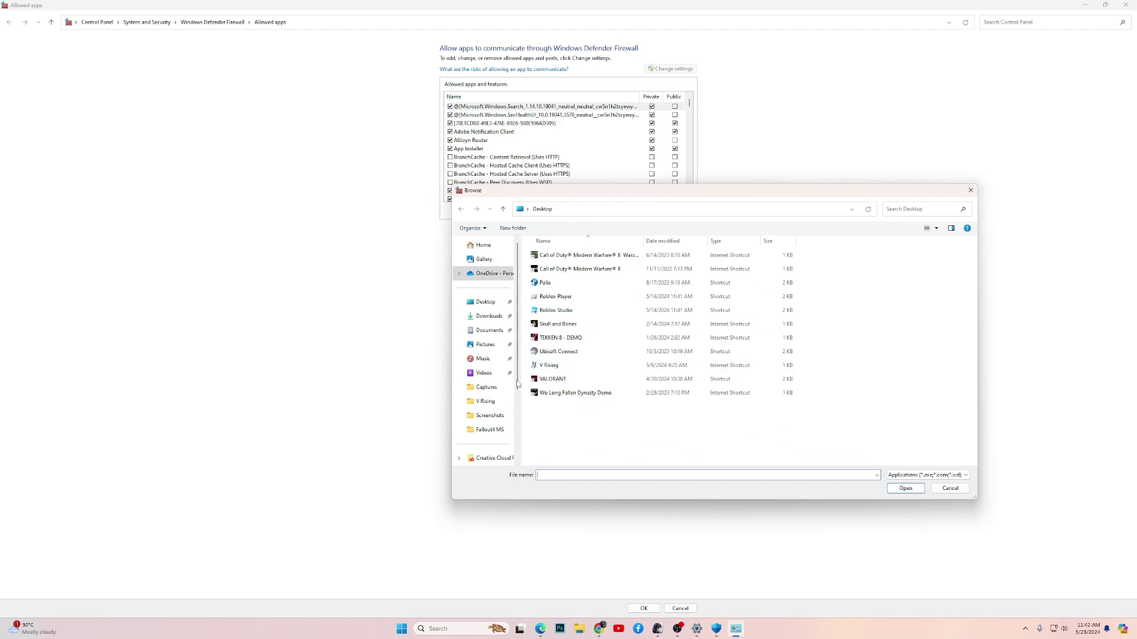
scroll(483, 414, "down", 2)
left_click(484, 384)
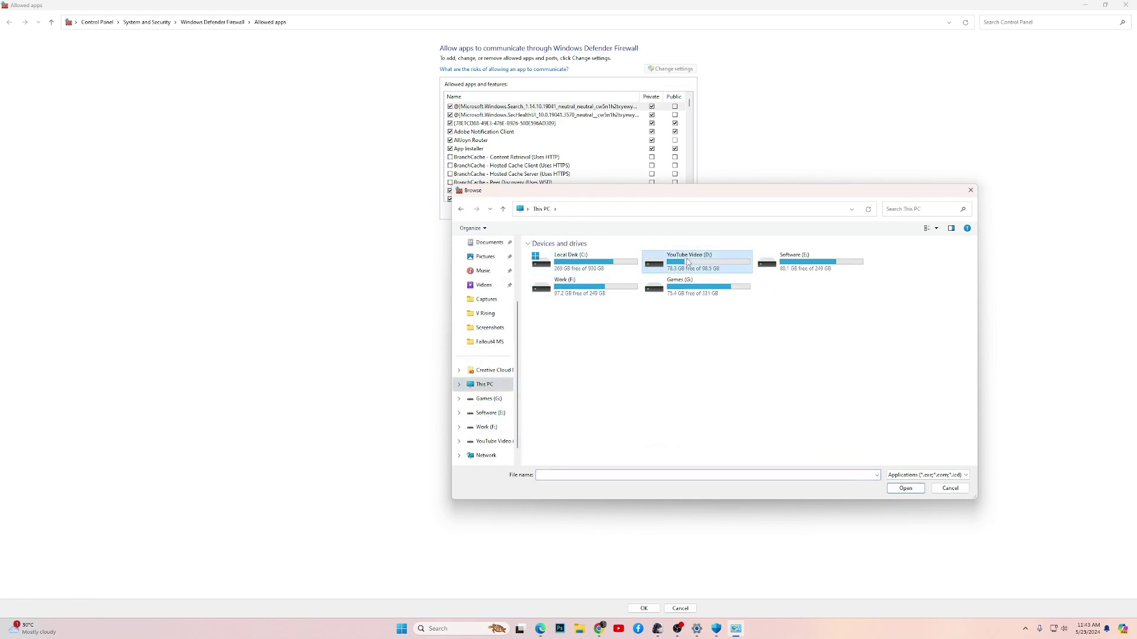
double_click(687, 263)
double_click(652, 260)
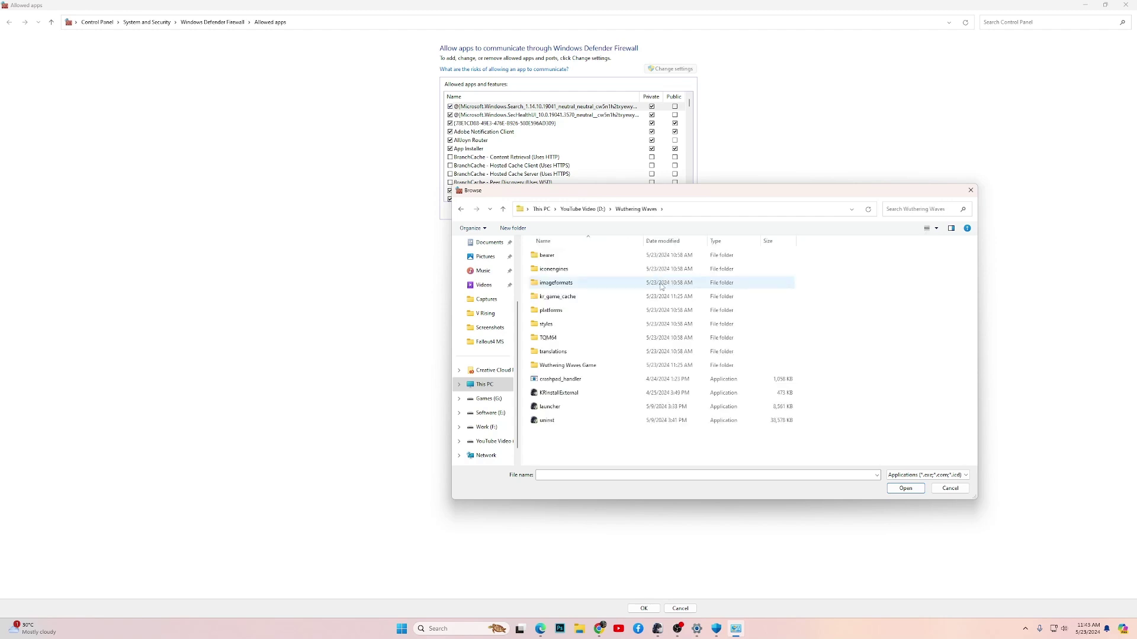
left_click(573, 409)
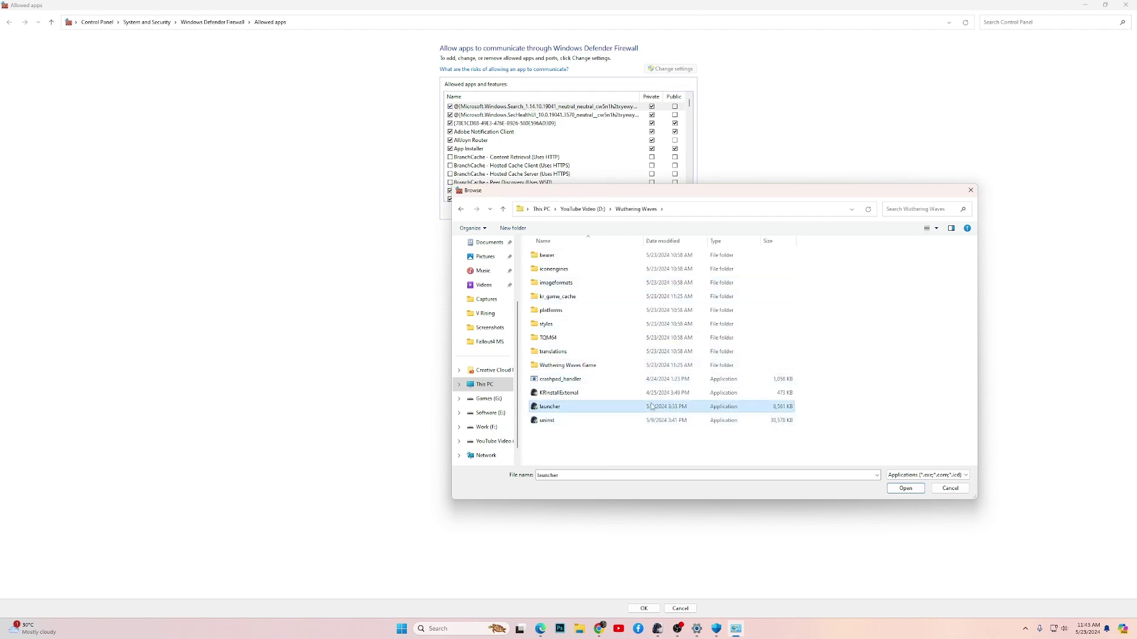
left_click(904, 489)
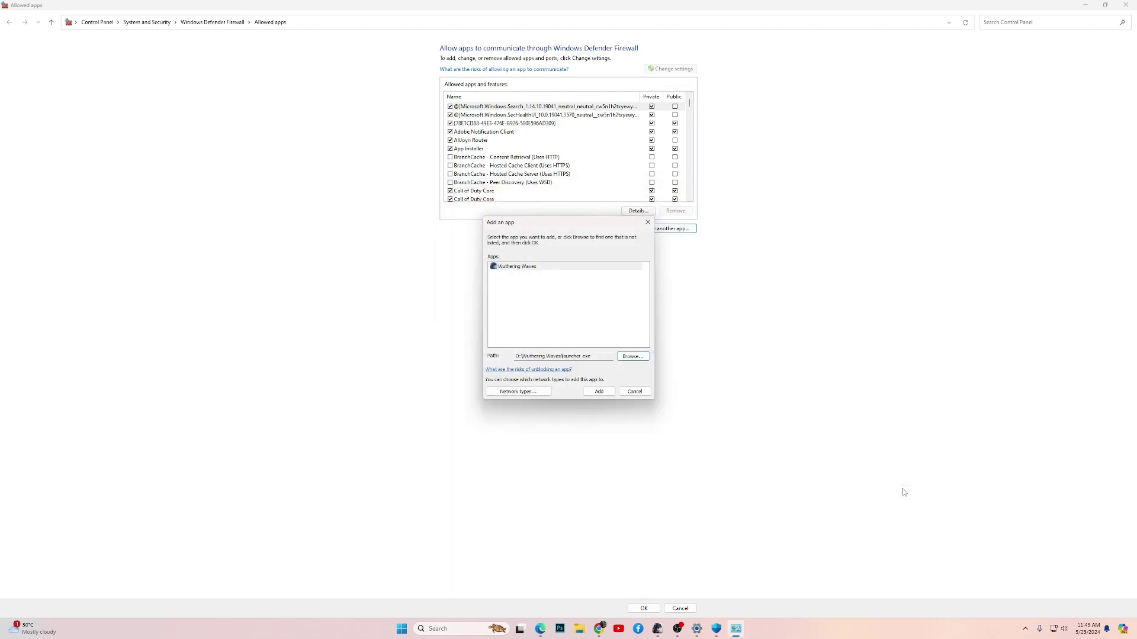
left_click(599, 392)
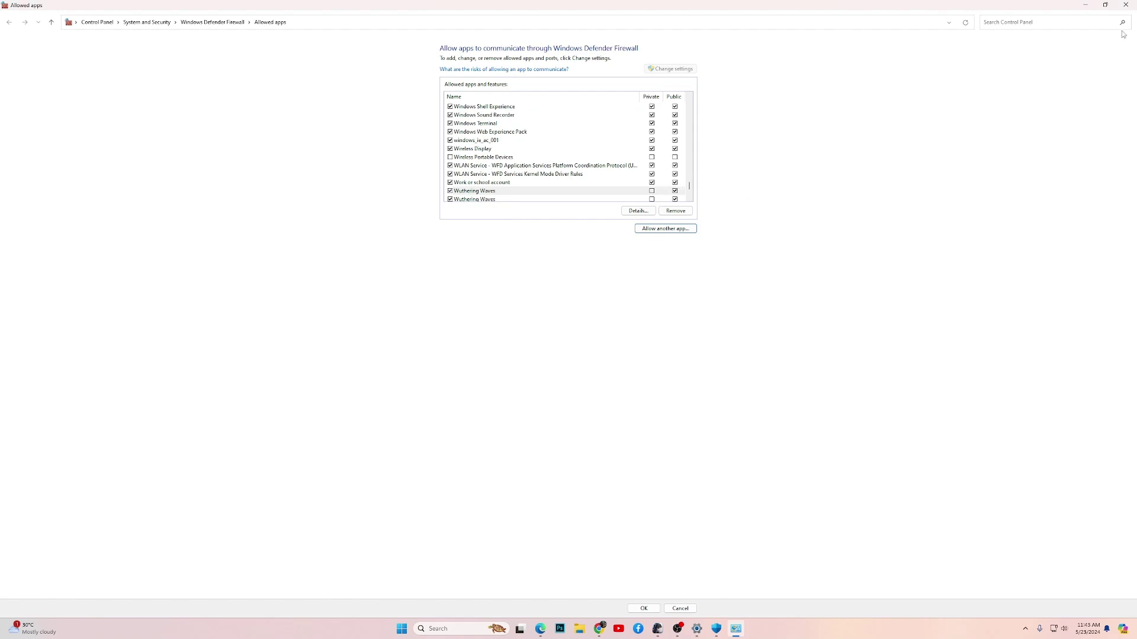
- Close the allowed apps, Windows Security and Settings windows to return to the checklist document
left_click(1105, 6)
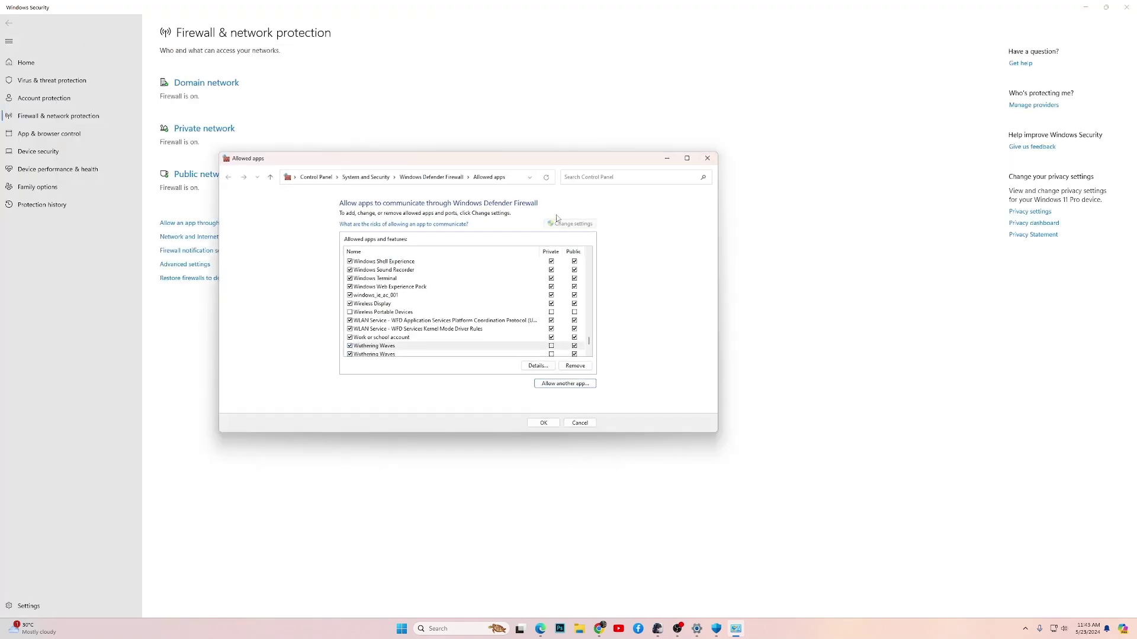
left_click(707, 158)
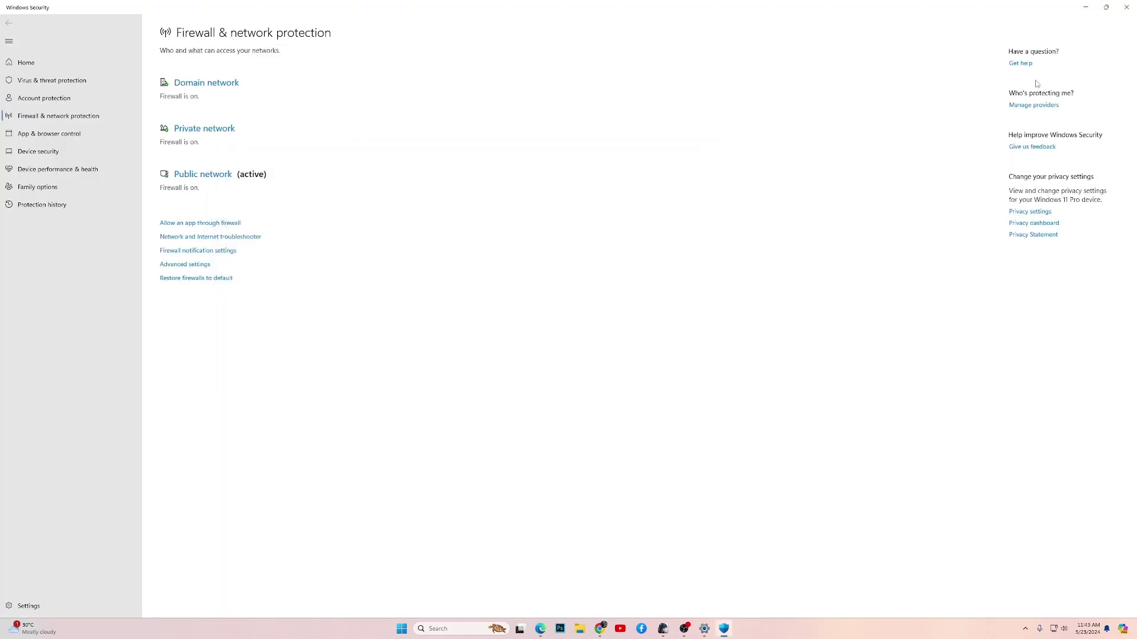
left_click(1126, 7)
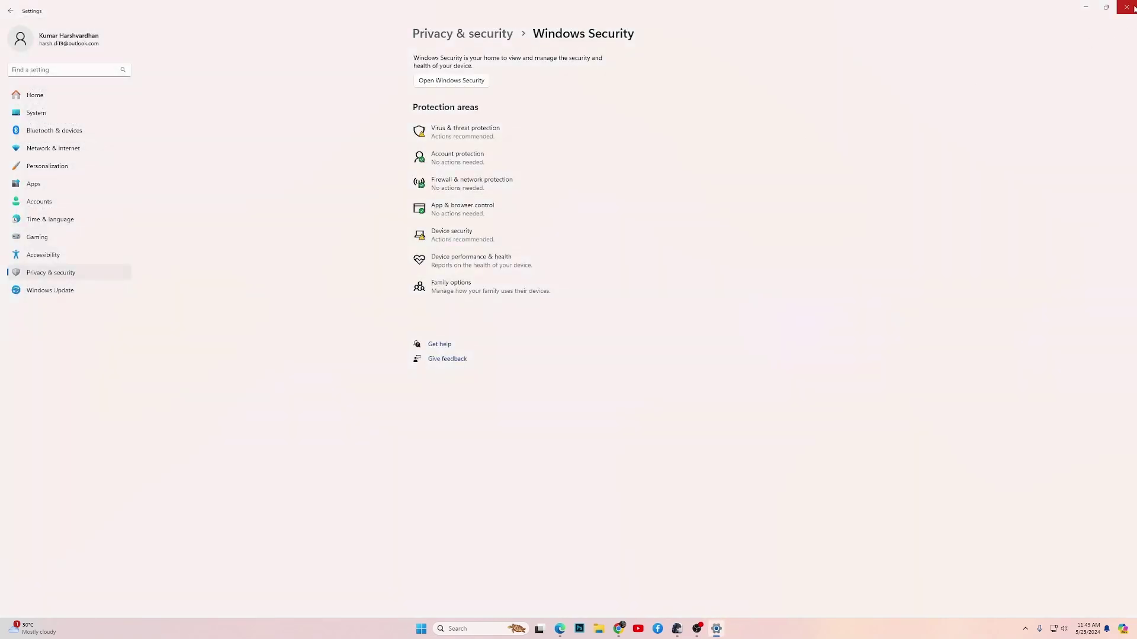
left_click(1126, 7)
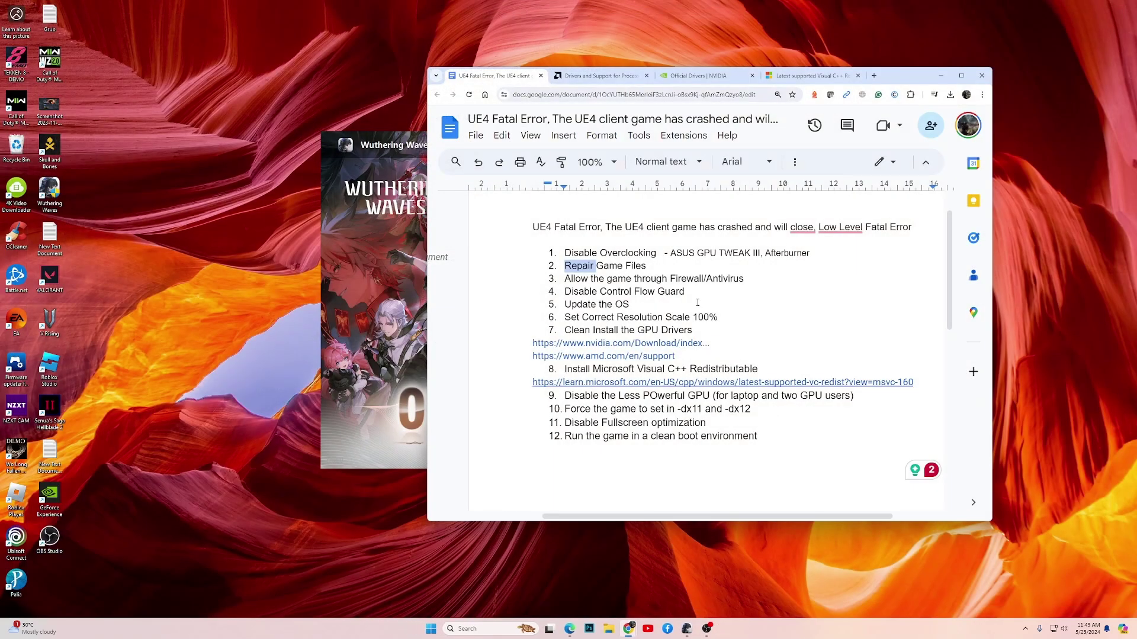
- Check the Controlled folder access setting on the Ransomware protection page of Windows Security, and close Windows Security and Settings
left_click_drag(564, 292, 685, 292)
left_click(684, 291)
left_click(625, 292)
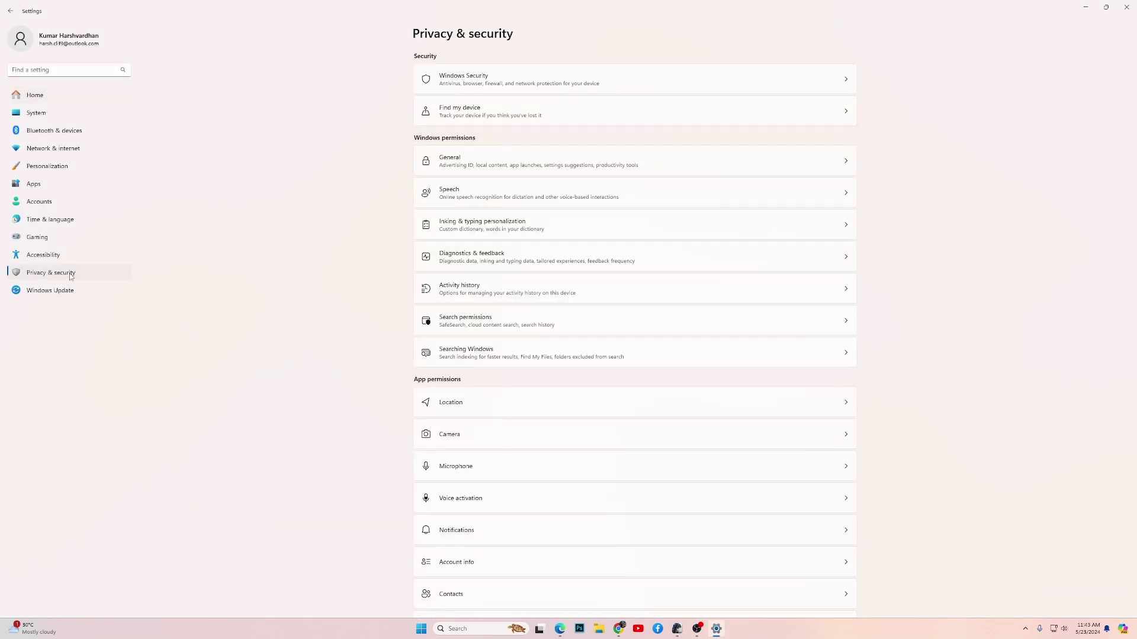
left_click(495, 85)
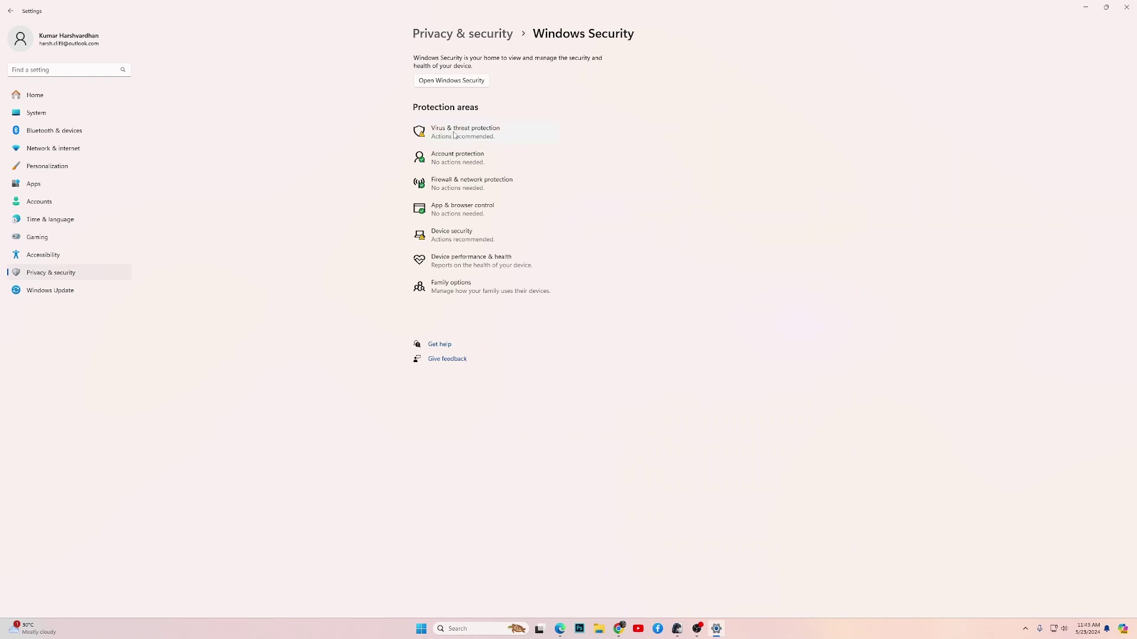
left_click(454, 135)
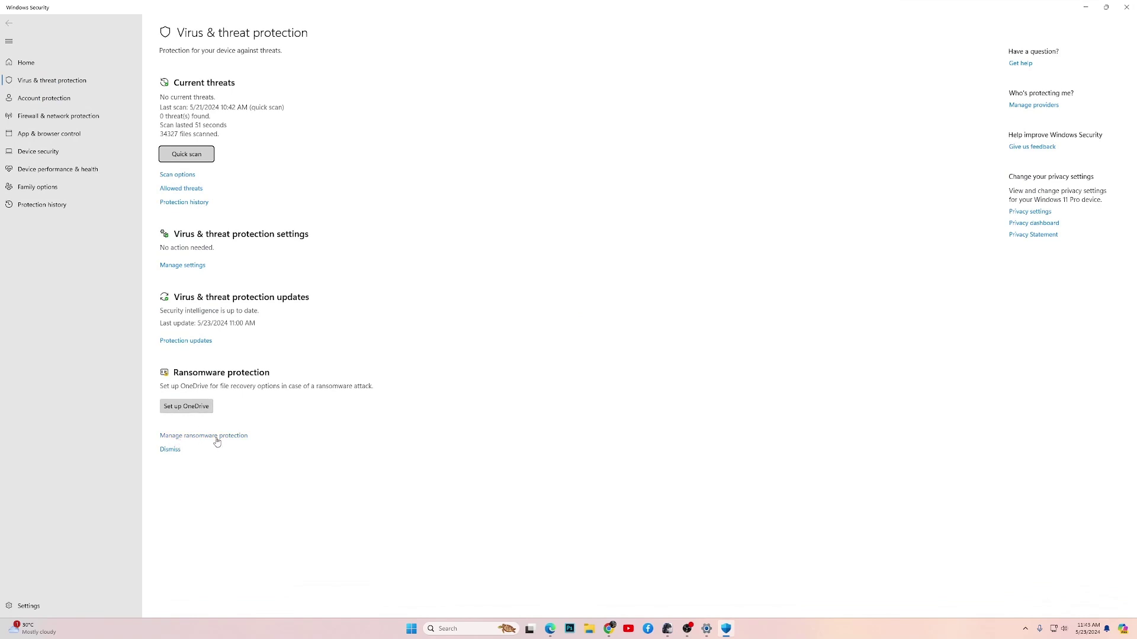
left_click(217, 437)
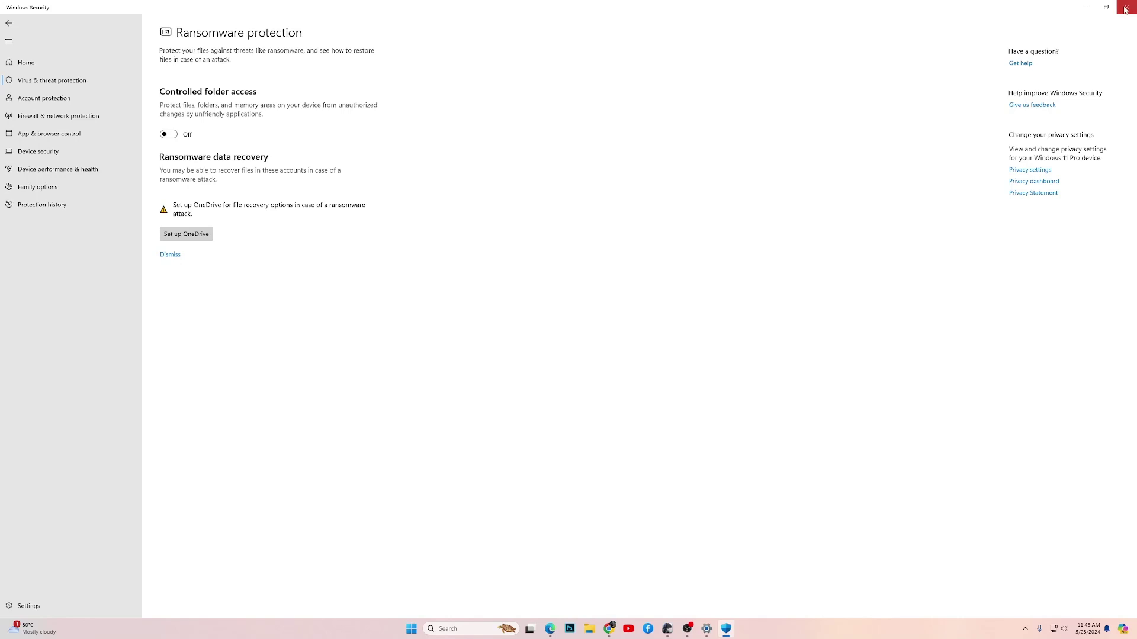
left_click(1125, 8)
left_click(1125, 9)
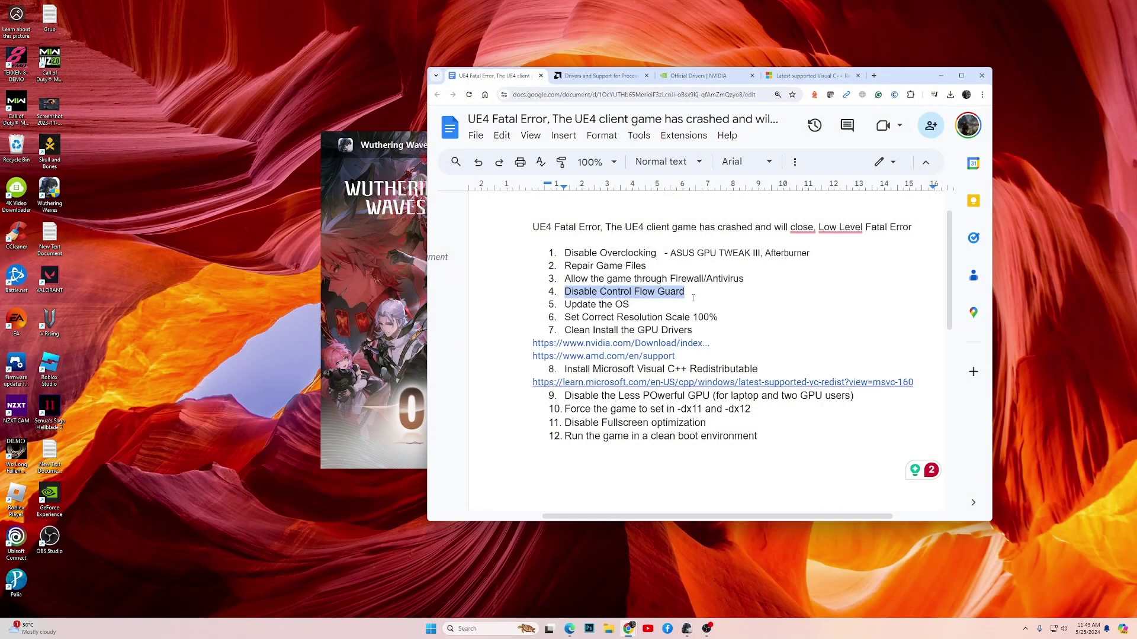
- Check for Windows updates in Settings and open the optional updates page within the advanced update options
left_click_drag(565, 304, 632, 306)
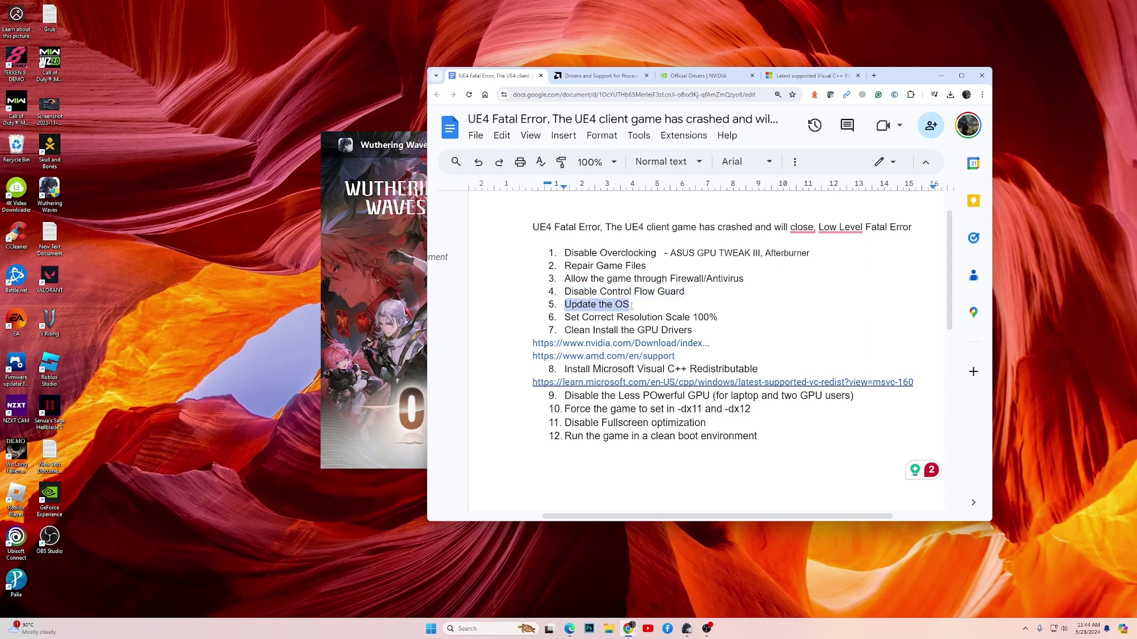
key("super+i")
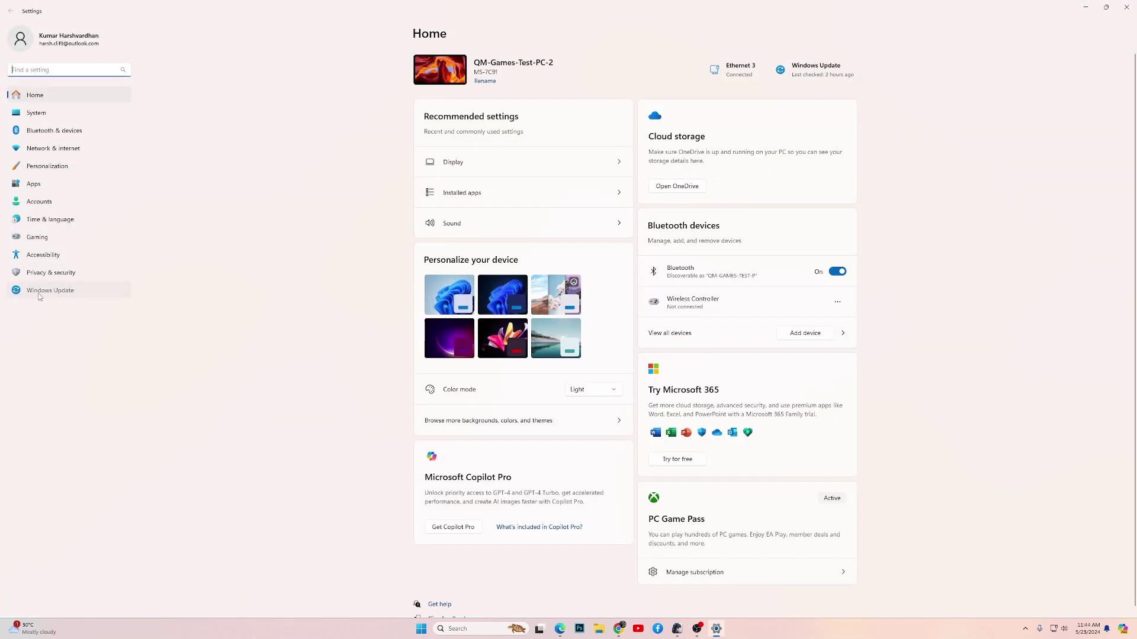
left_click(40, 291)
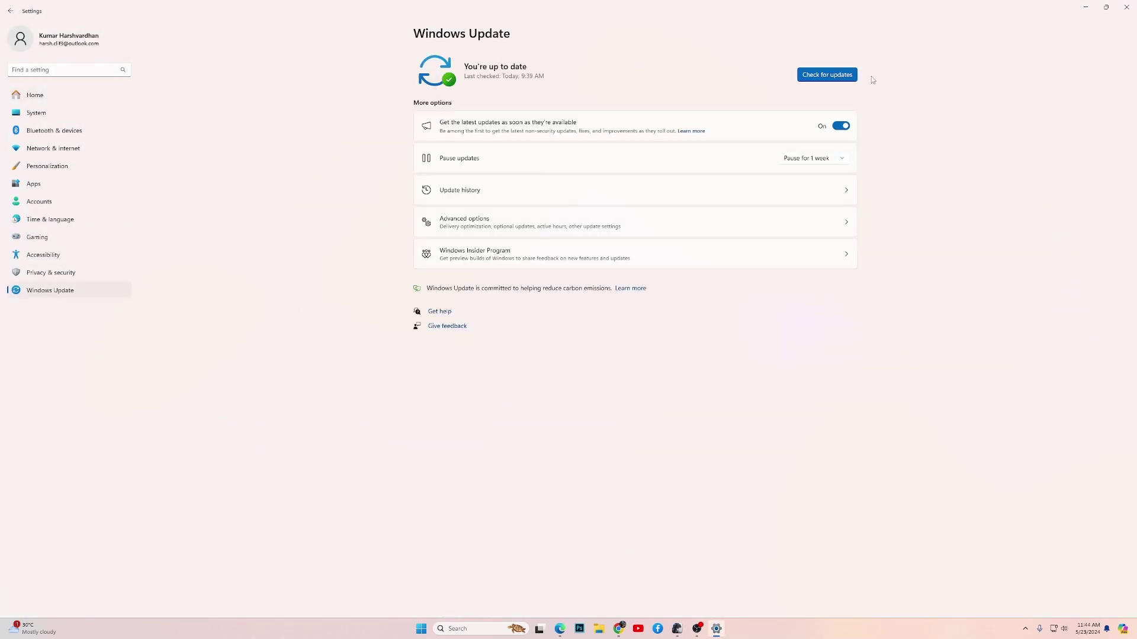
left_click(836, 75)
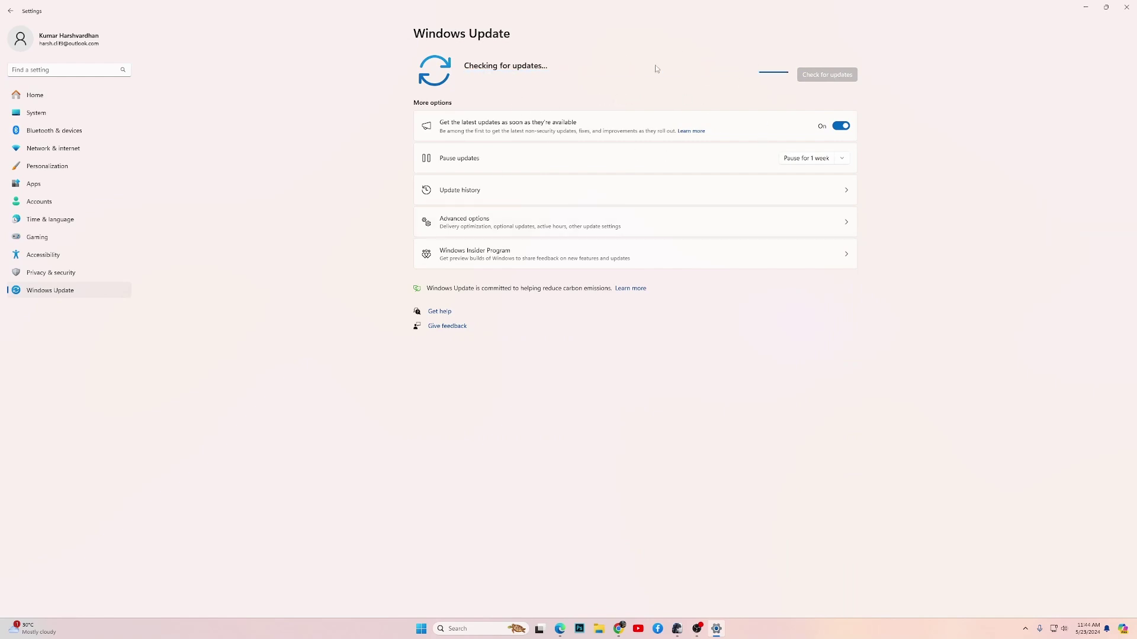
left_click(483, 222)
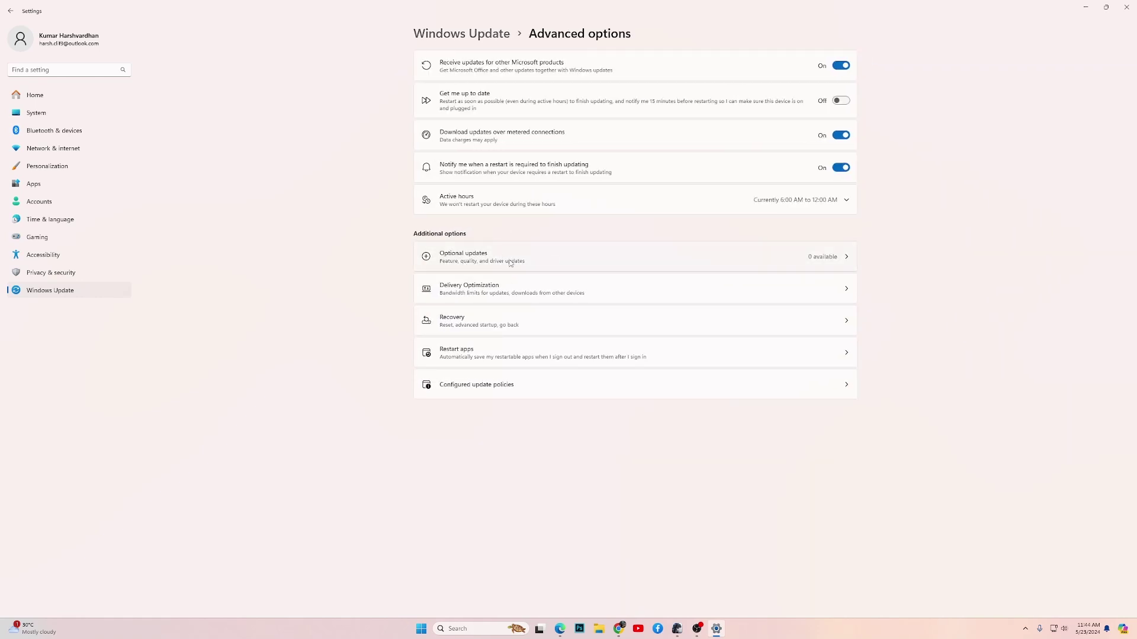
left_click(497, 262)
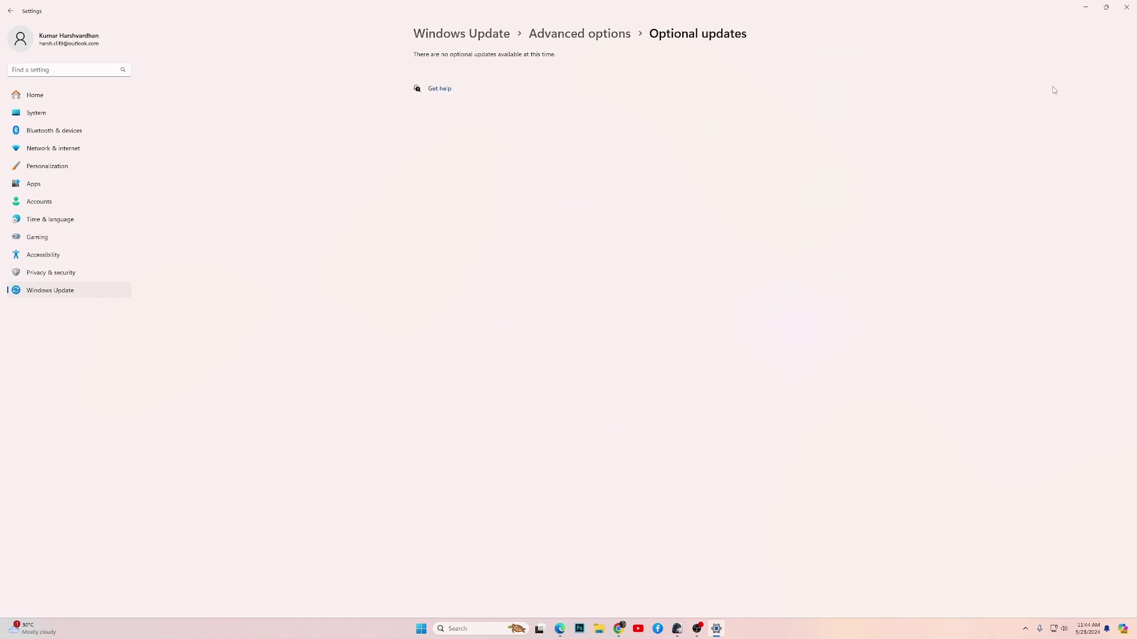
- Set the display scale to 100% (Recommended) in the System display settings and close Settings
left_click(1126, 7)
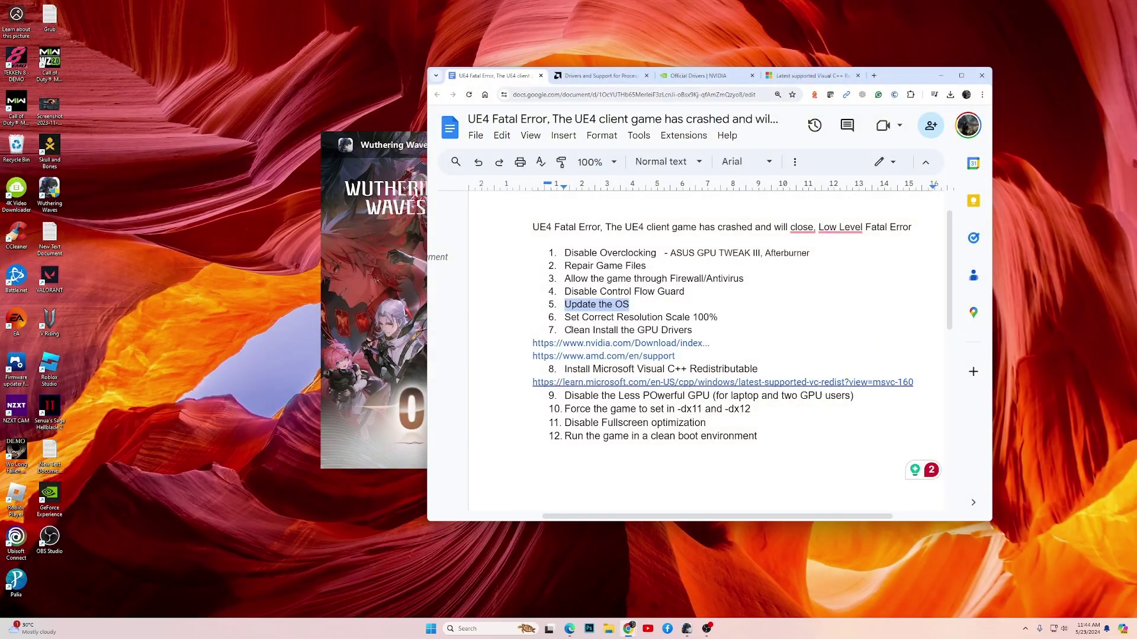
left_click_drag(565, 319, 718, 320)
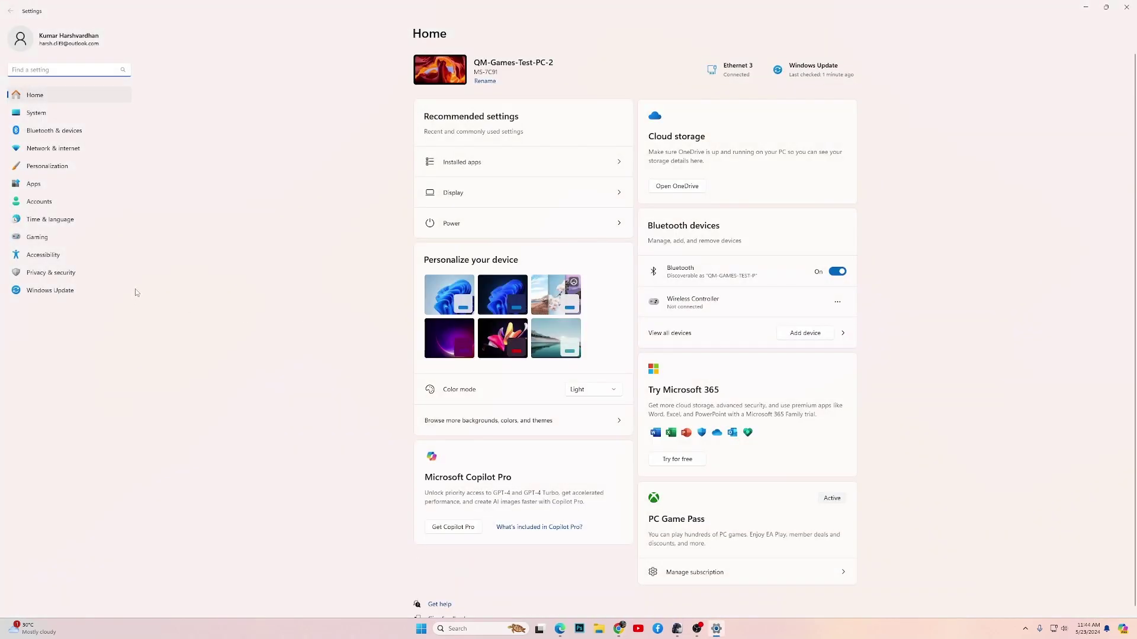
left_click(41, 117)
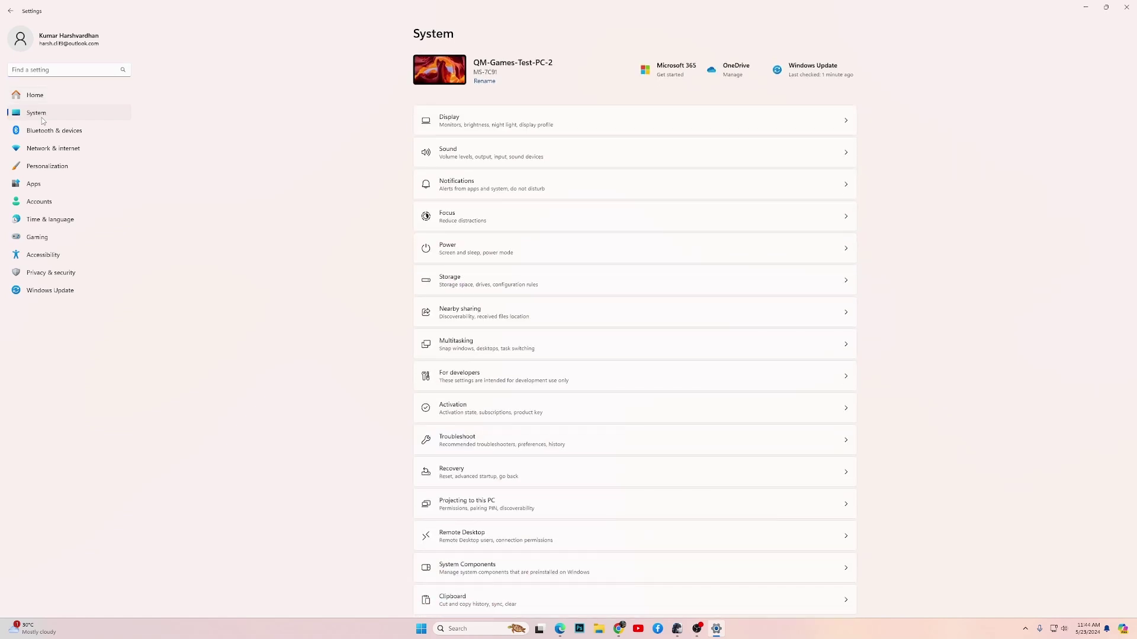
left_click(541, 125)
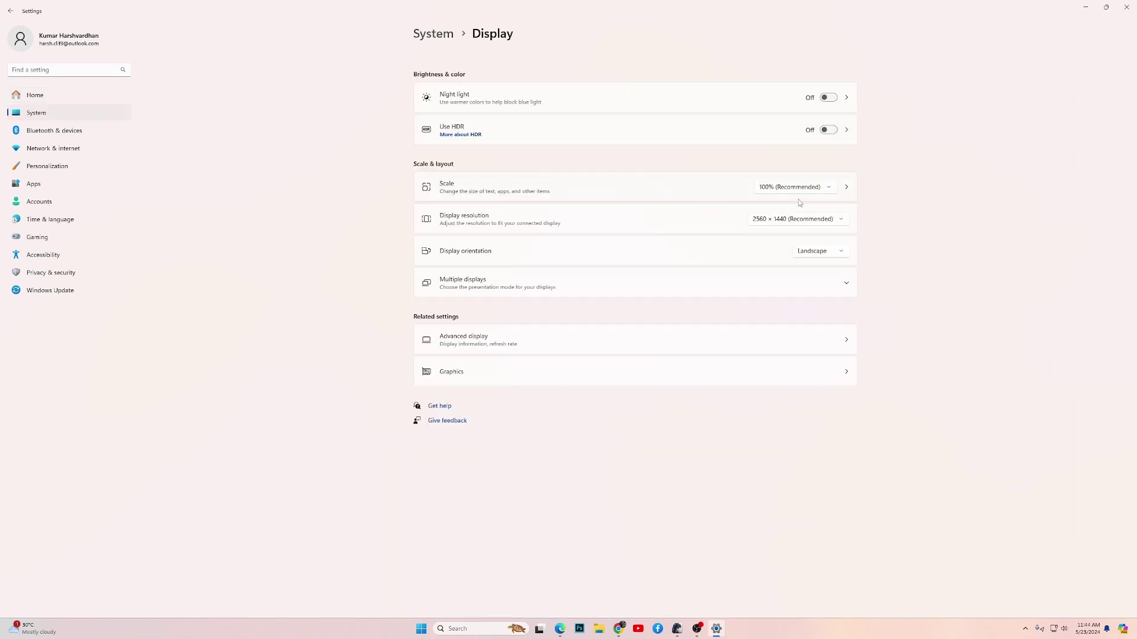
left_click(822, 193)
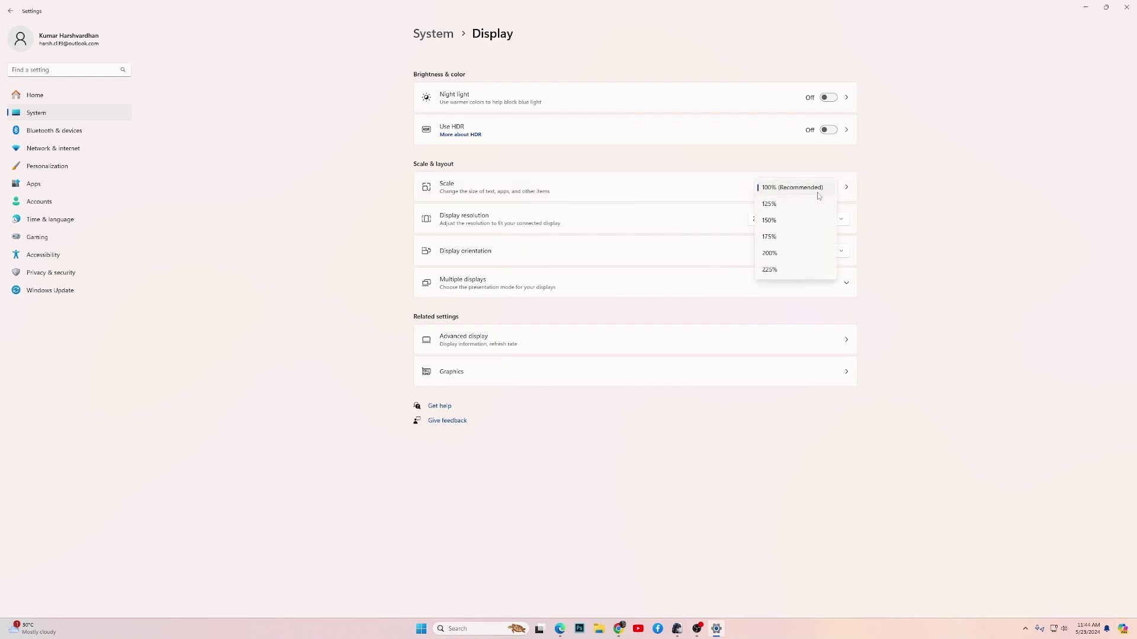
left_click(778, 187)
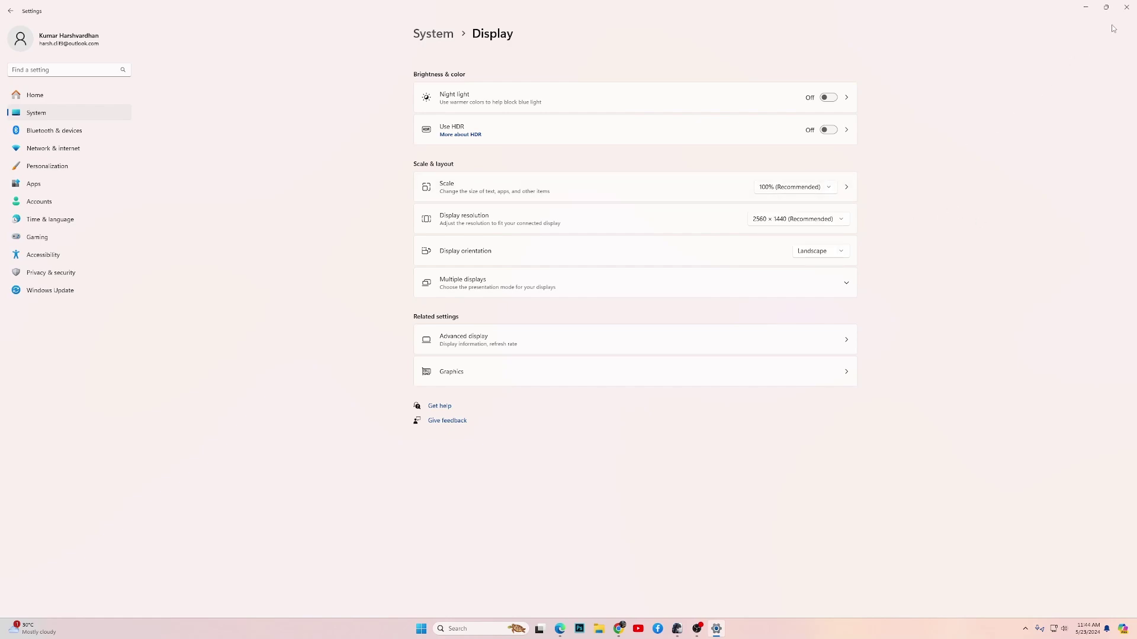
left_click(1126, 7)
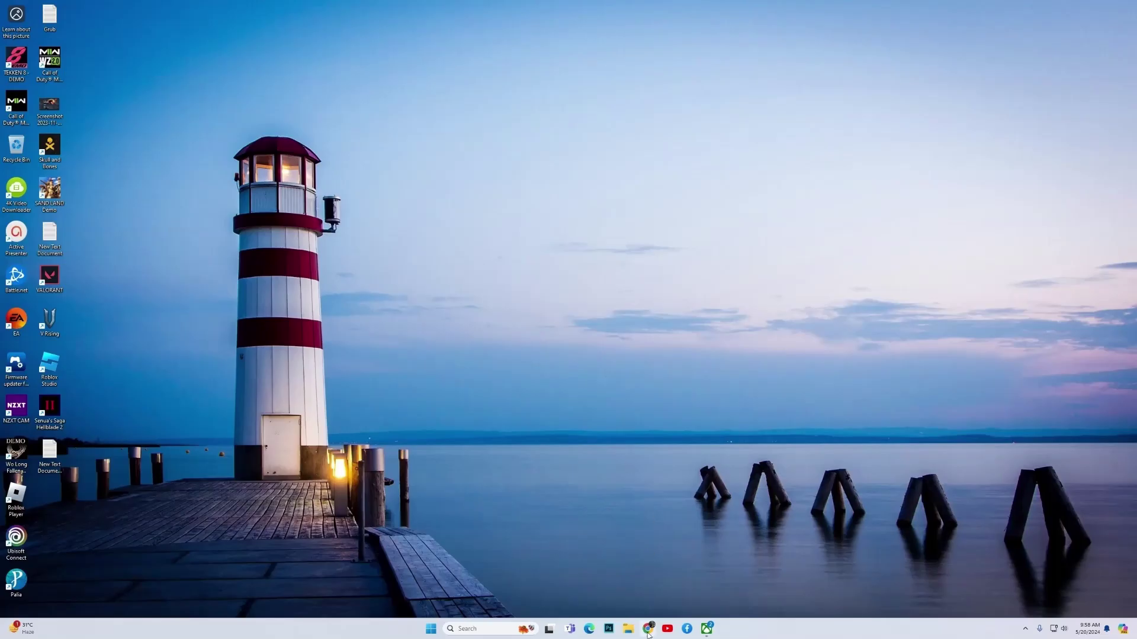
- Switch to Chrome and open the NVIDIA and AMD driver download pages linked under Clean Install GPU Drivers in the document
left_click(647, 629)
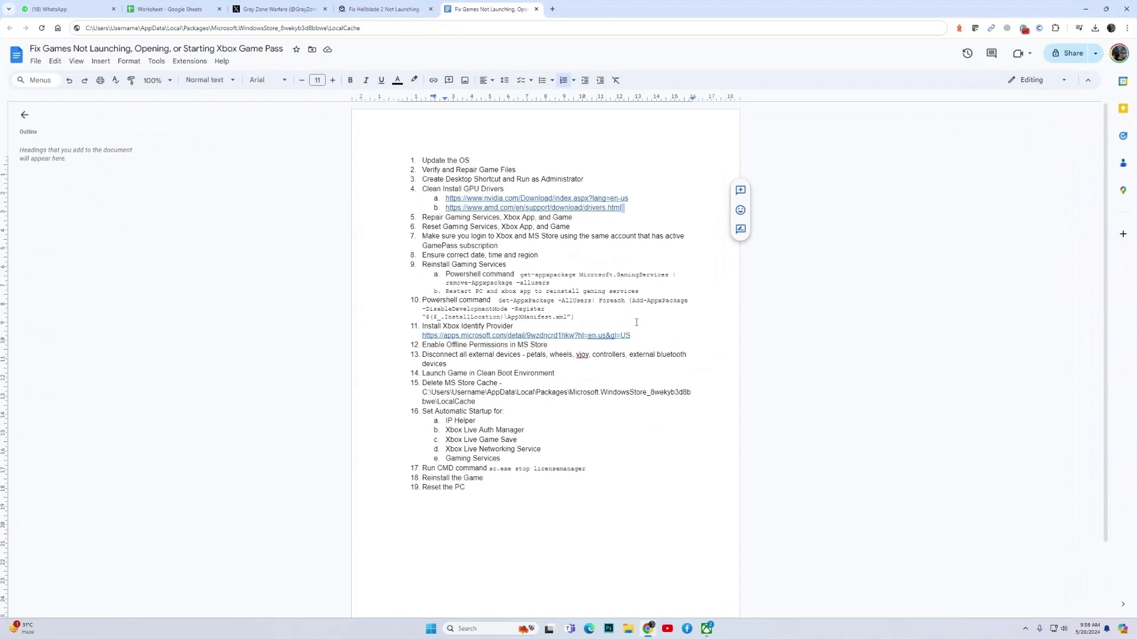
left_click_drag(424, 190, 507, 189)
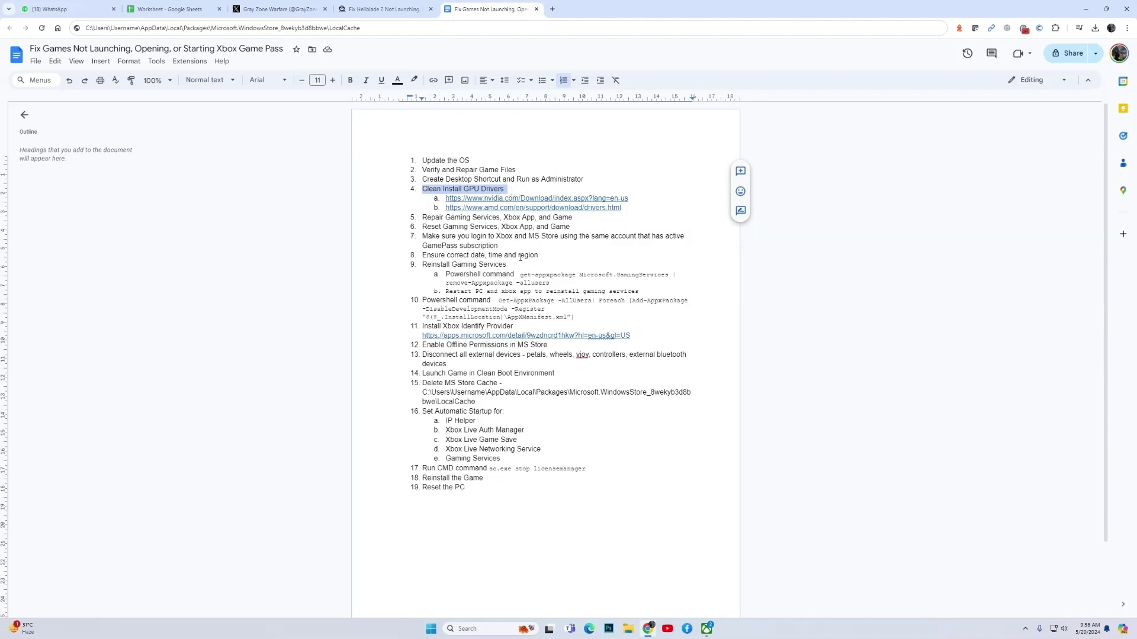
left_click(520, 197)
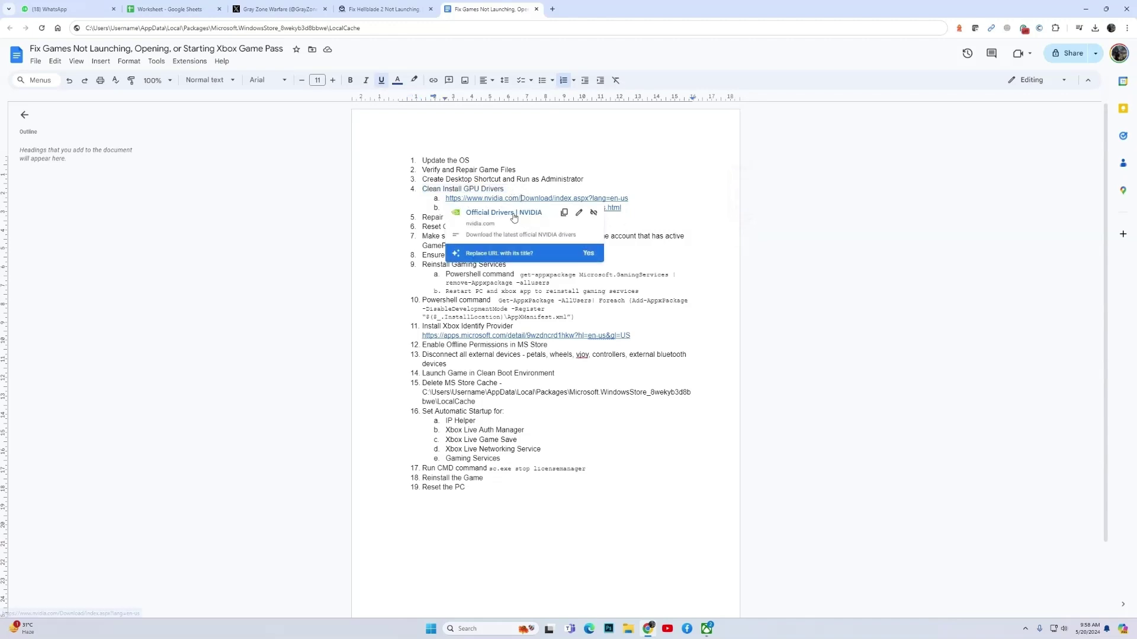
left_click(513, 216)
left_click(495, 10)
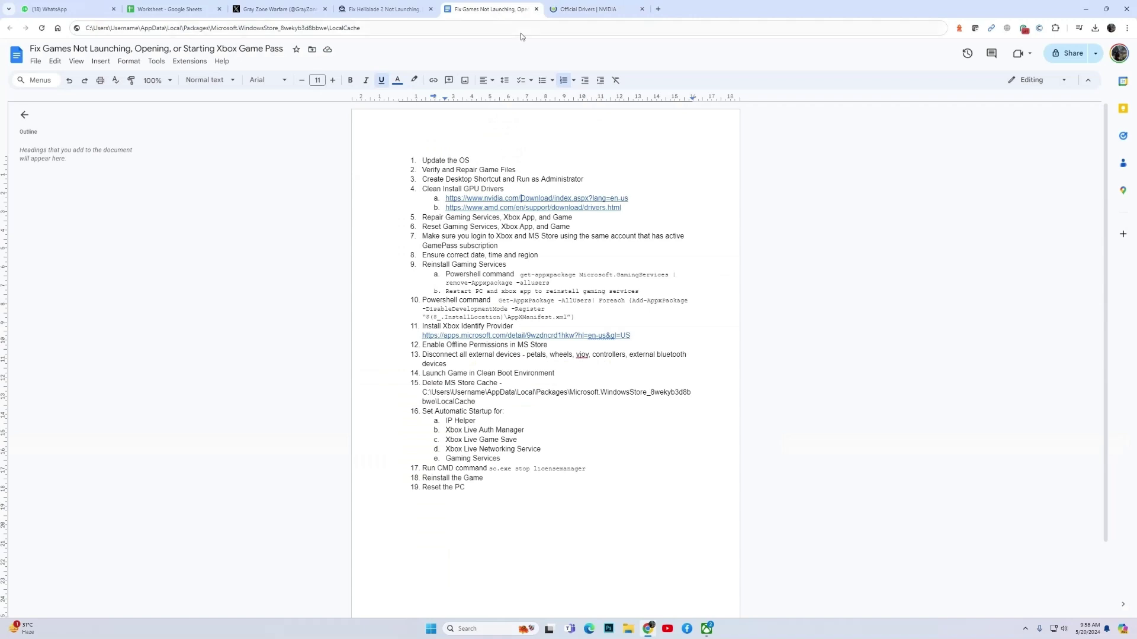
left_click(502, 208)
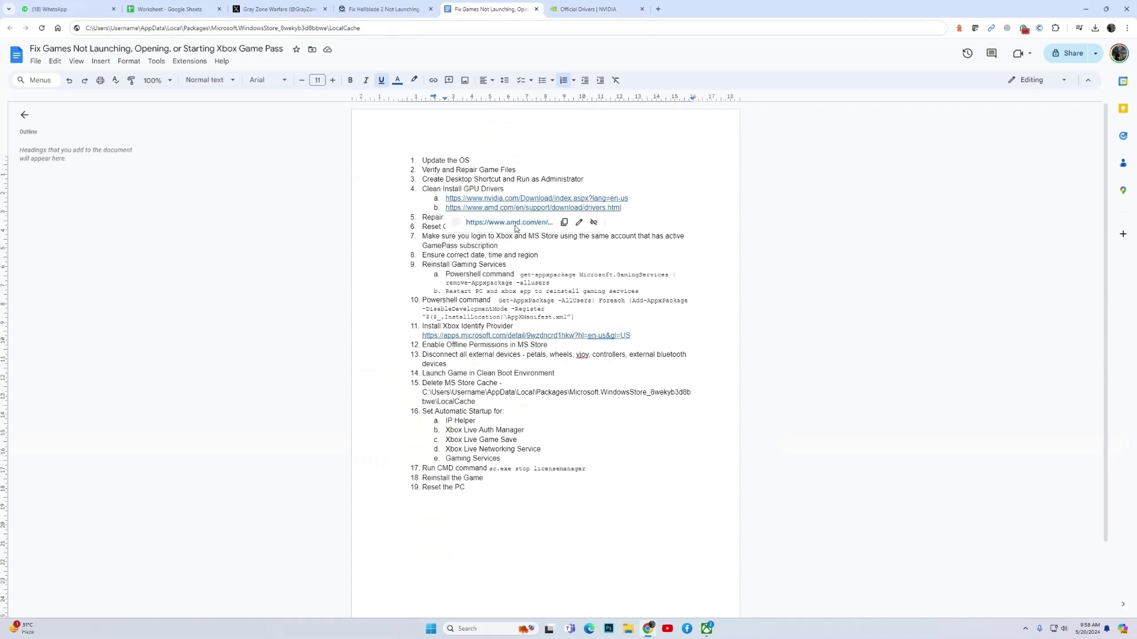
left_click(514, 226)
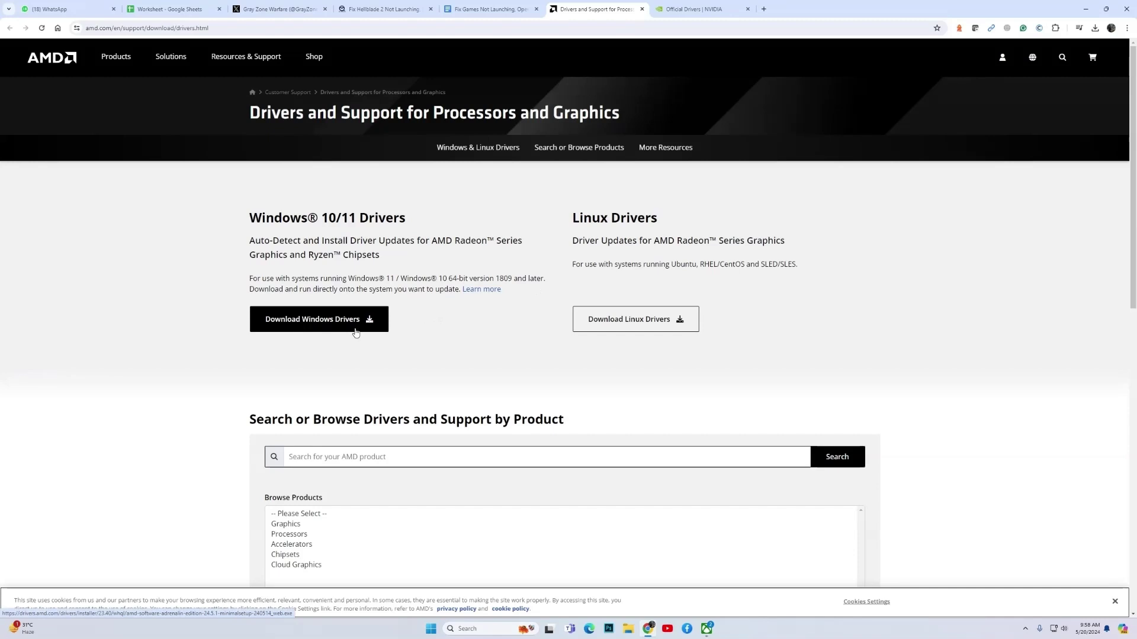
- Search NVIDIA's page for the GeForce RTX 3070 Ti Game Ready Driver for Windows 11 and download version 552.44
key("ctrl+Tab")
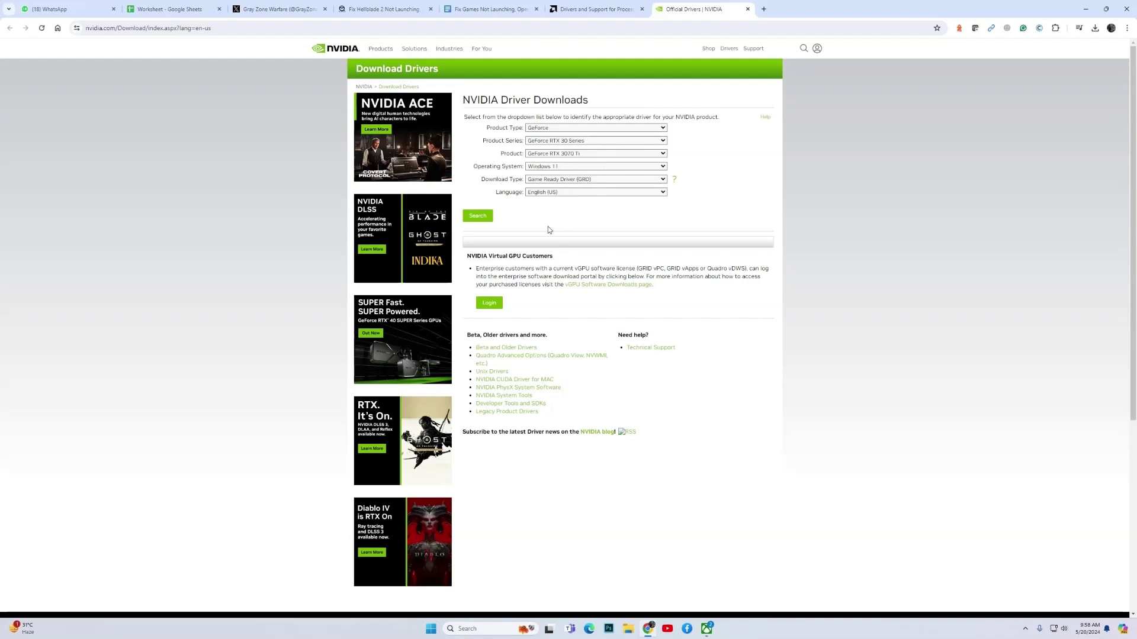
left_click(479, 216)
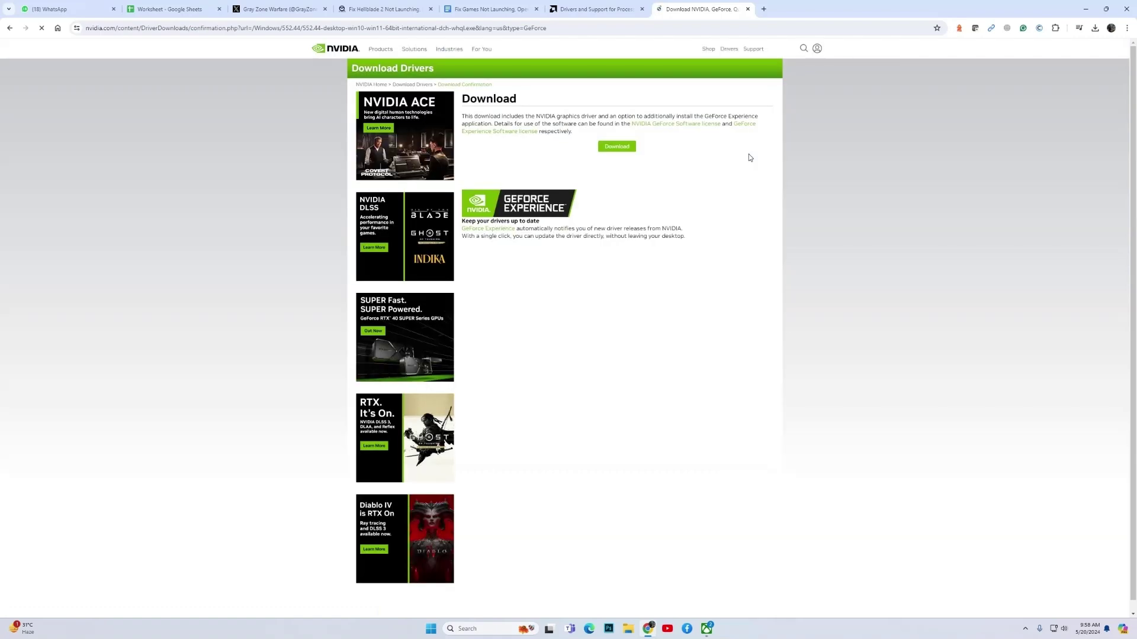
left_click(616, 147)
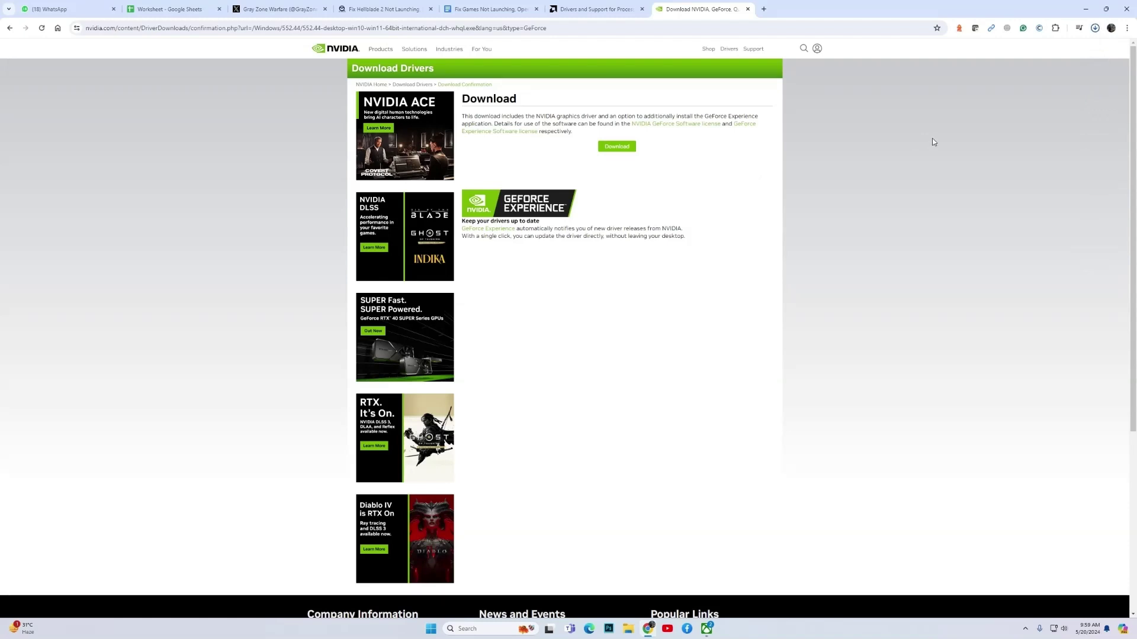
- Run the downloaded 552.44 driver package and extract its files to the default path
left_click(1095, 28)
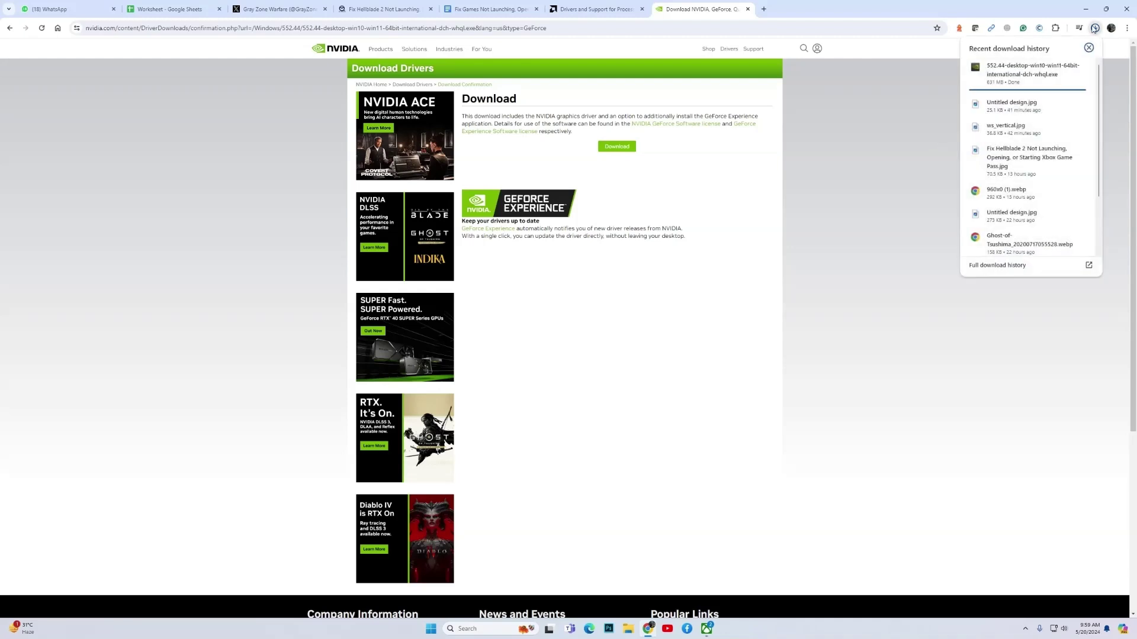
left_click(1026, 77)
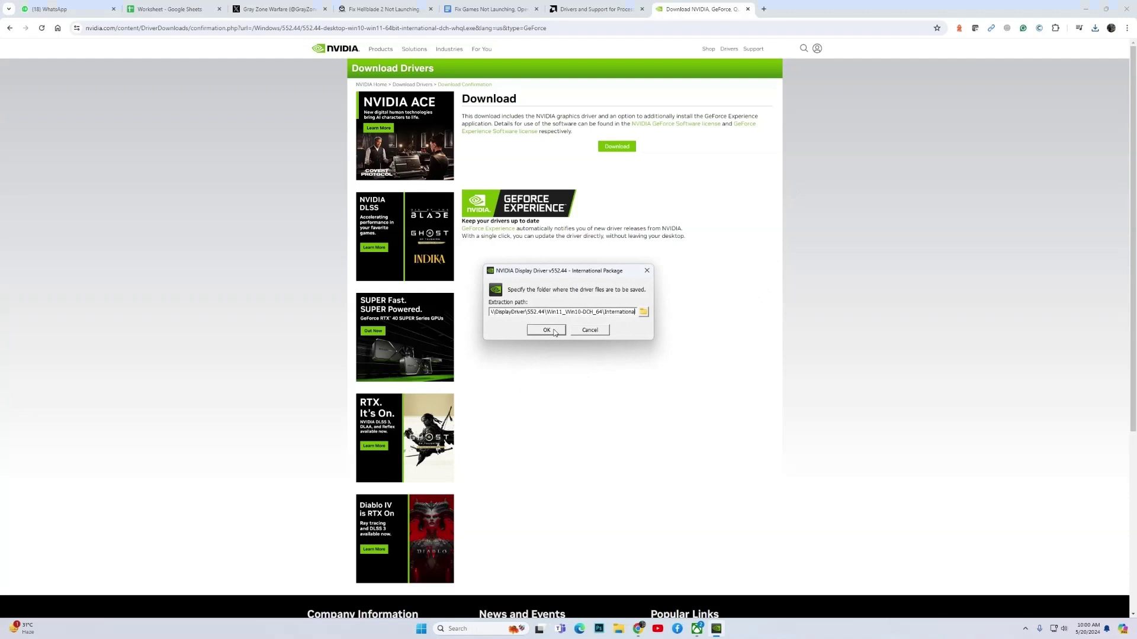
left_click(547, 330)
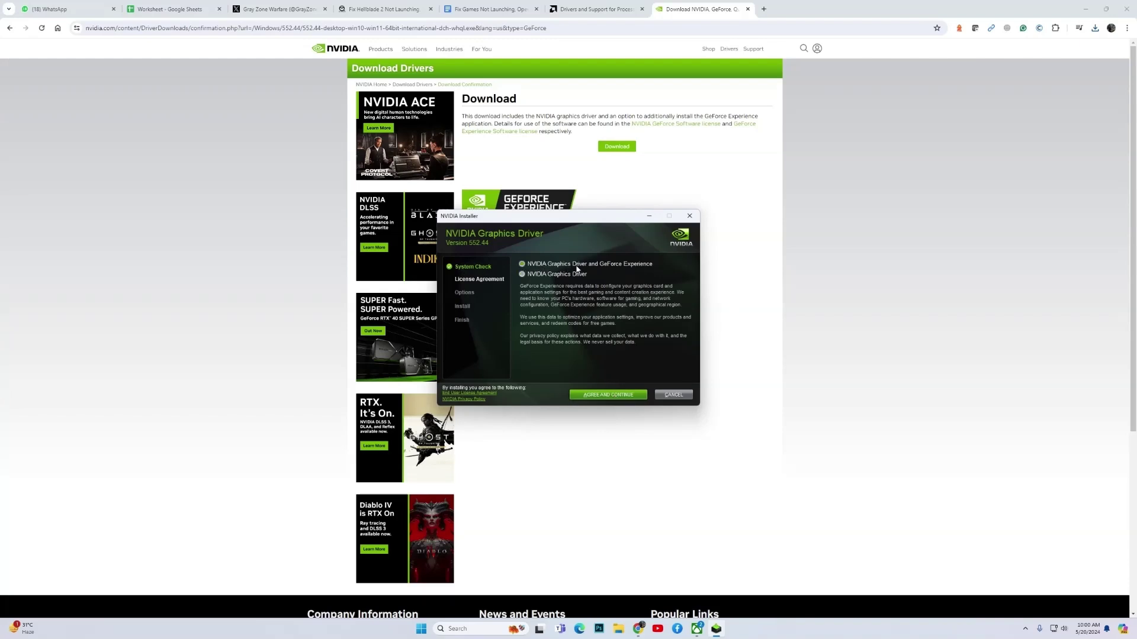
- Accept the NVIDIA license for the graphics driver with GeForce Experience and start a Custom (Advanced) installation with Perform a clean installation enabled
left_click(609, 396)
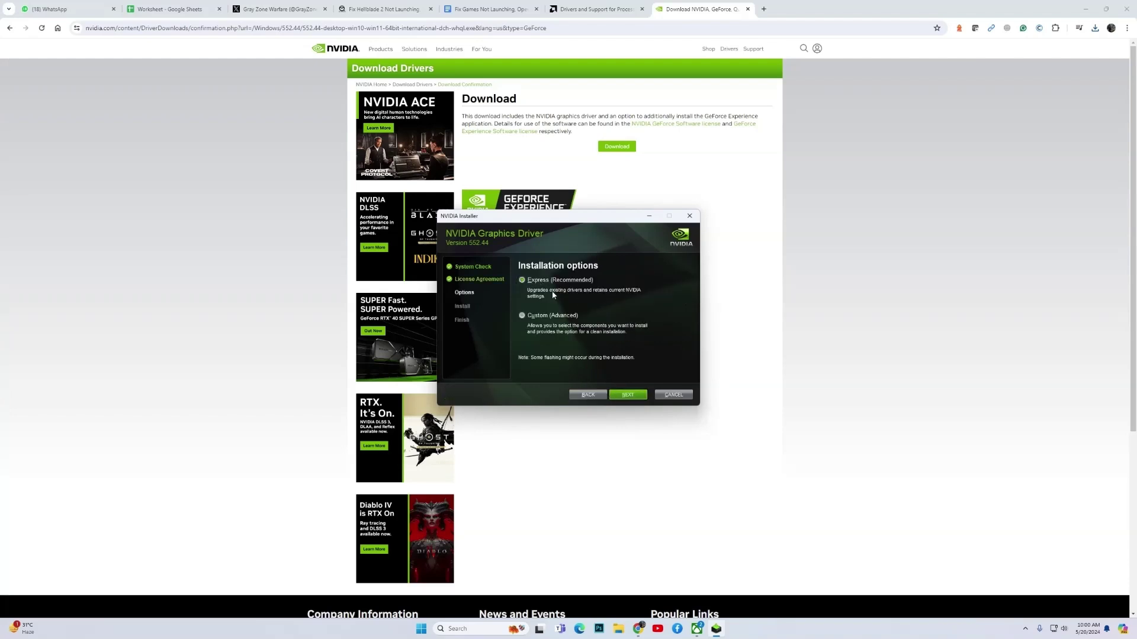
left_click(522, 316)
left_click(629, 397)
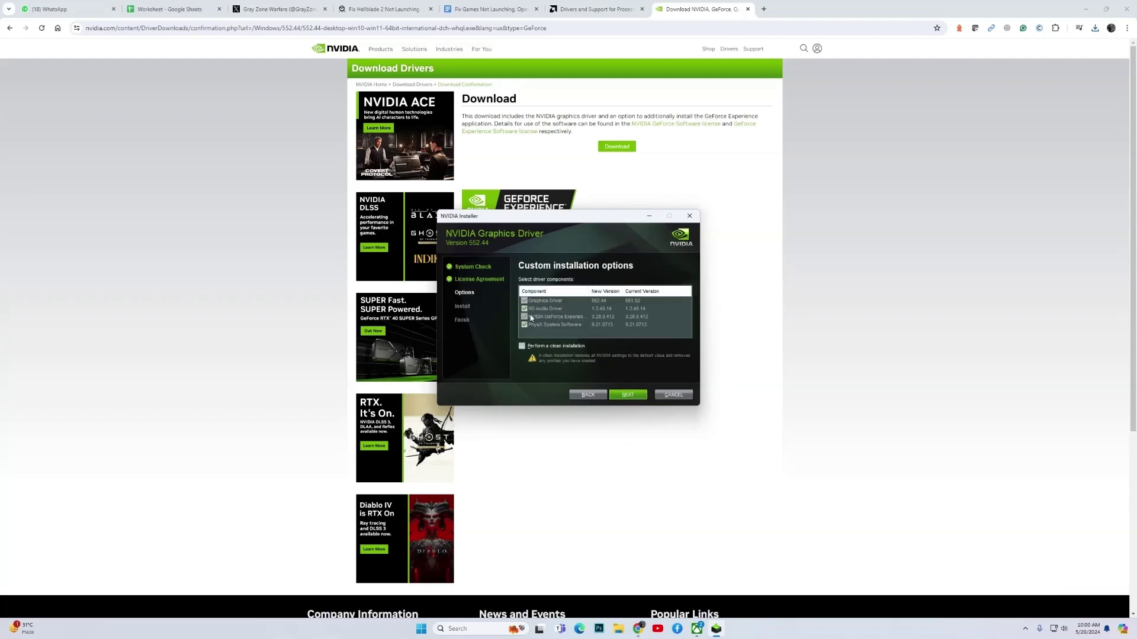
left_click(522, 348)
left_click(629, 395)
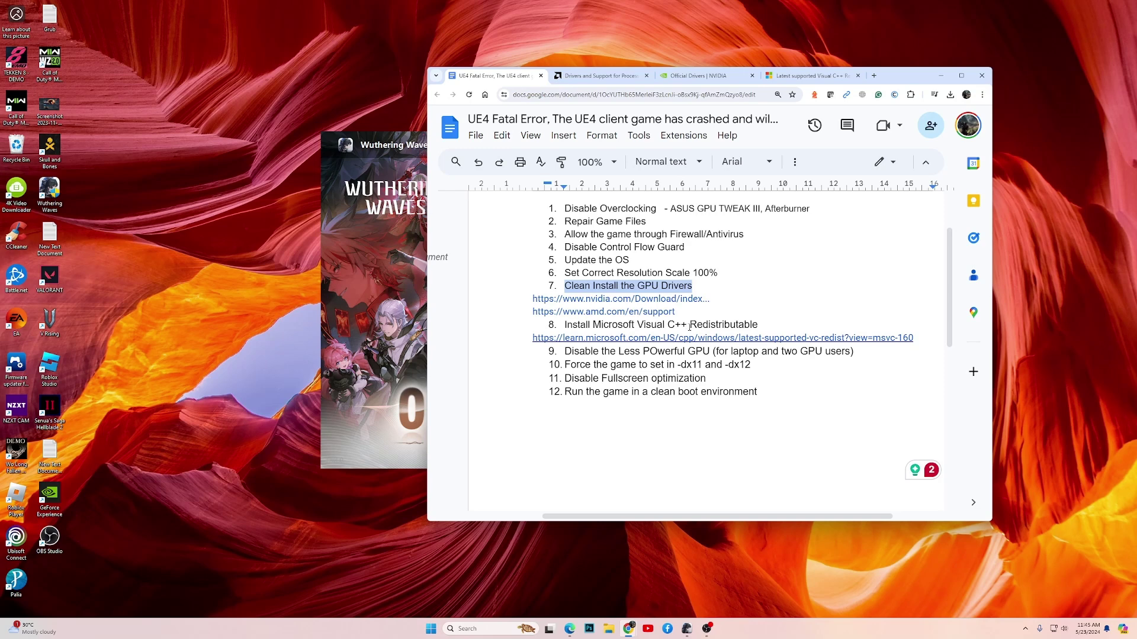
- Examine the X86 and X64 download links for the latest Microsoft Visual C++ Redistributable, and return to the checklist document
left_click(789, 77)
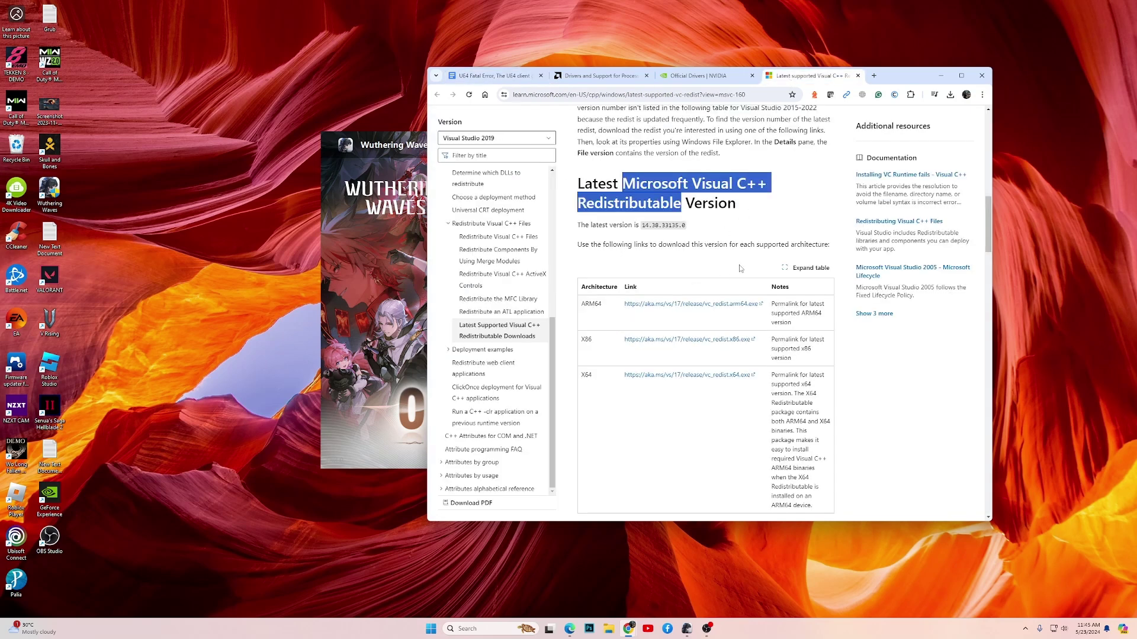
left_click(723, 230)
scroll(601, 195, "down", 2)
left_click_drag(582, 251, 591, 251)
double_click(585, 286)
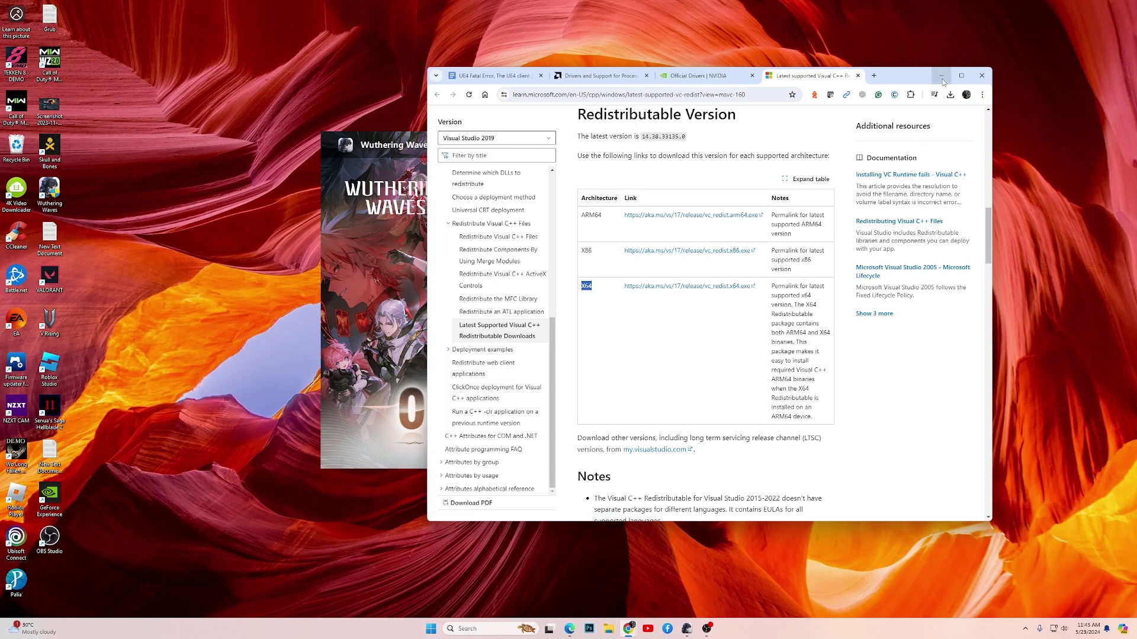
left_click(491, 76)
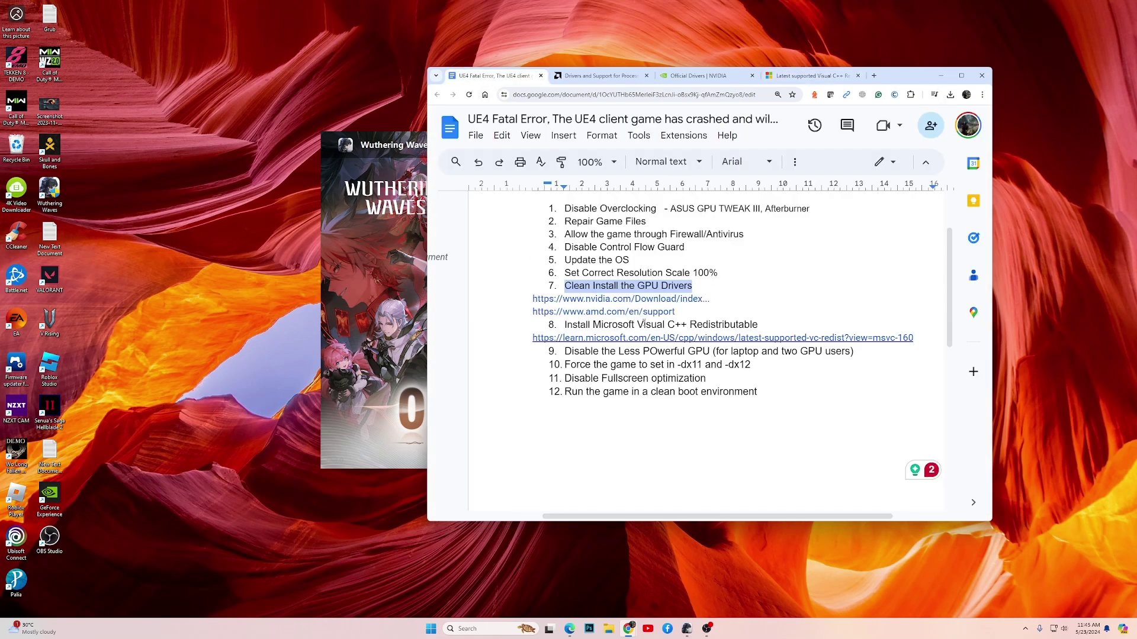
- Check the display adapters in Device Manager and the device options for the NVIDIA GeForce RTX 3070, and close Device Manager
scroll(704, 373, "down", 1)
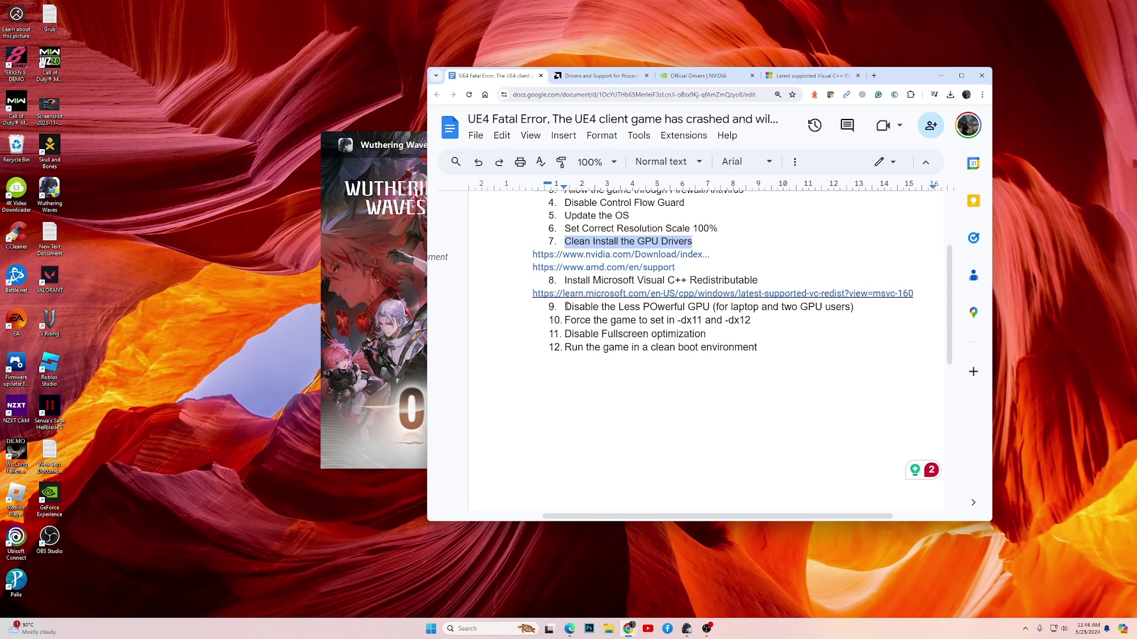
key("super+x")
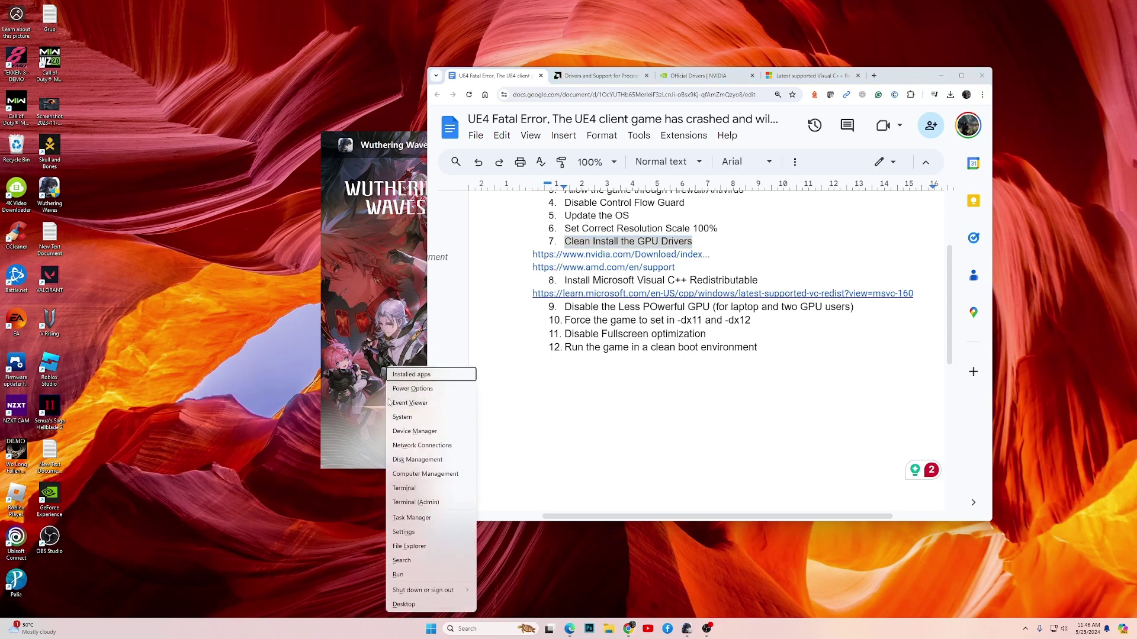
left_click(421, 432)
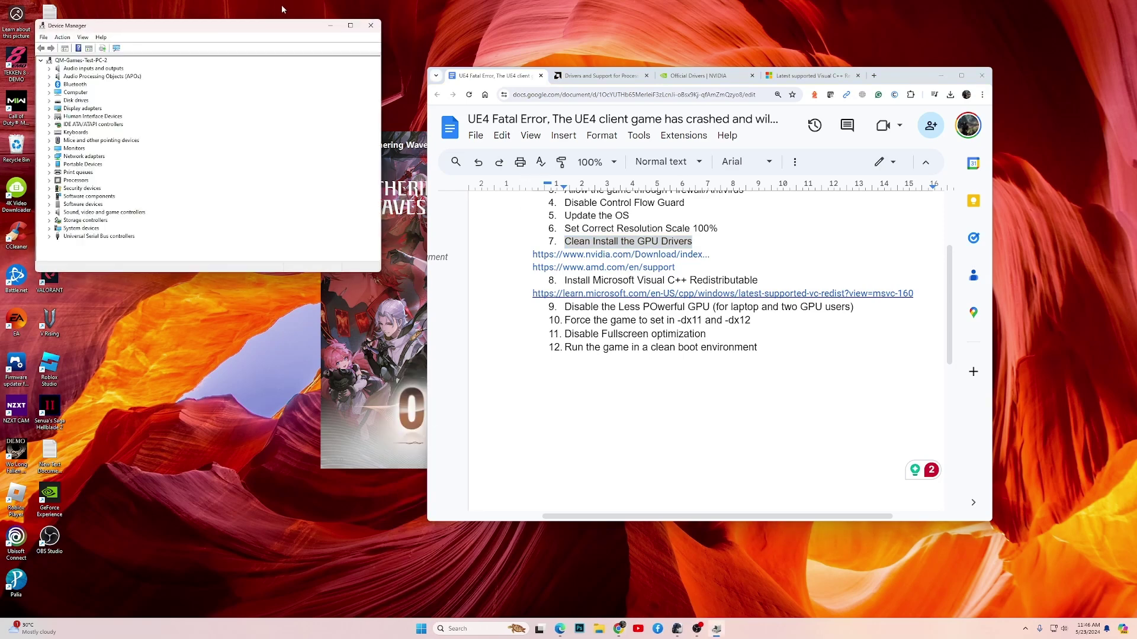
left_click_drag(244, 28, 612, 152)
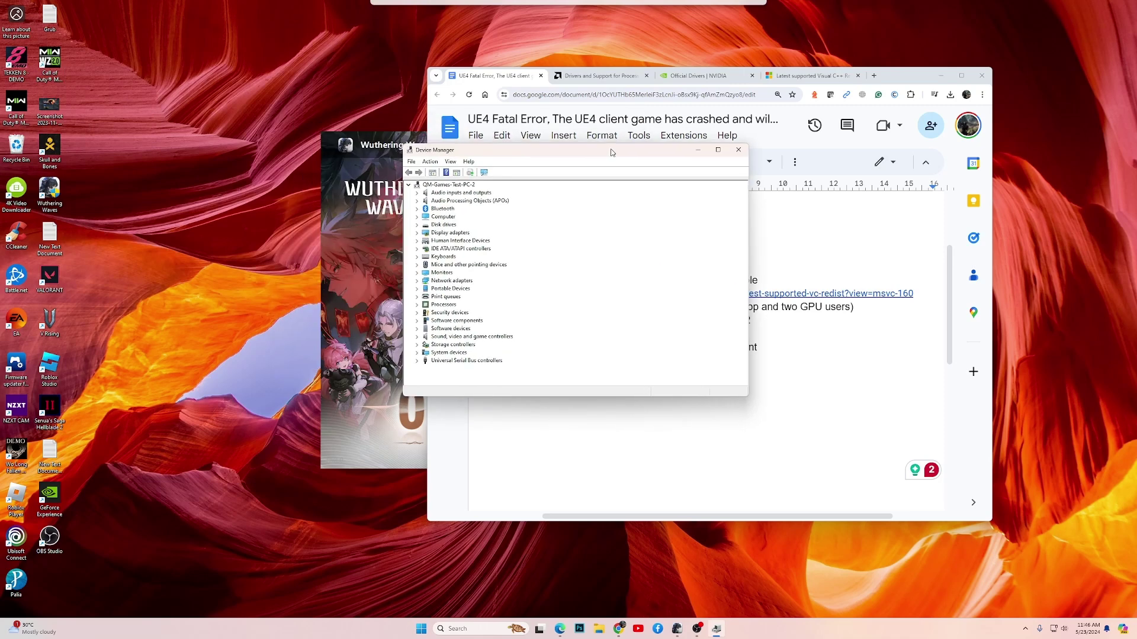
left_click(417, 233)
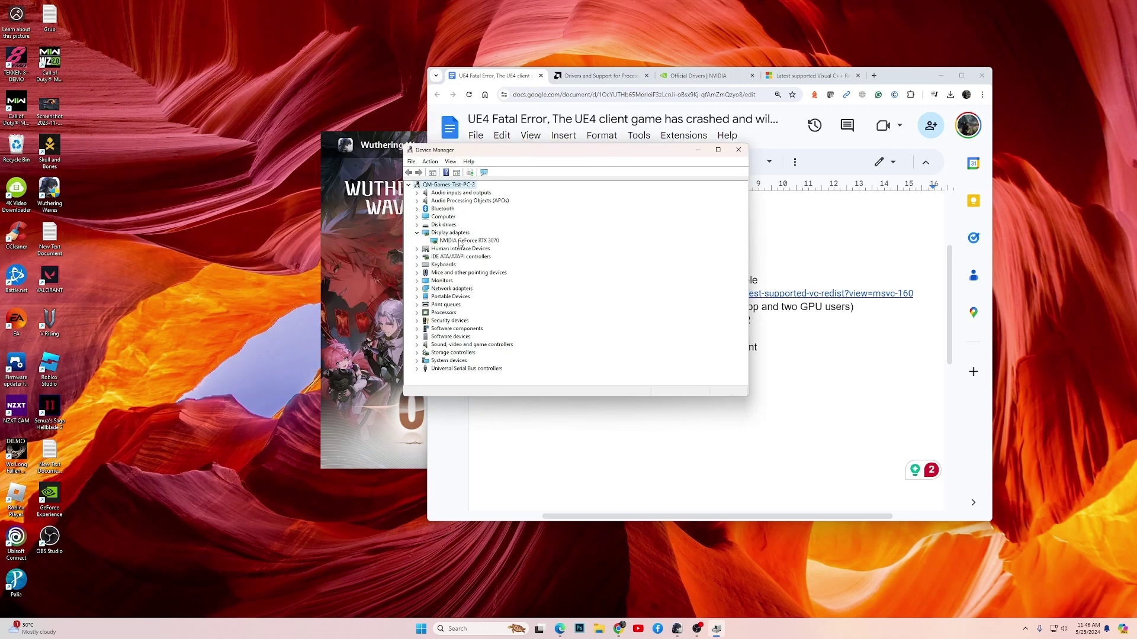
left_click(461, 241)
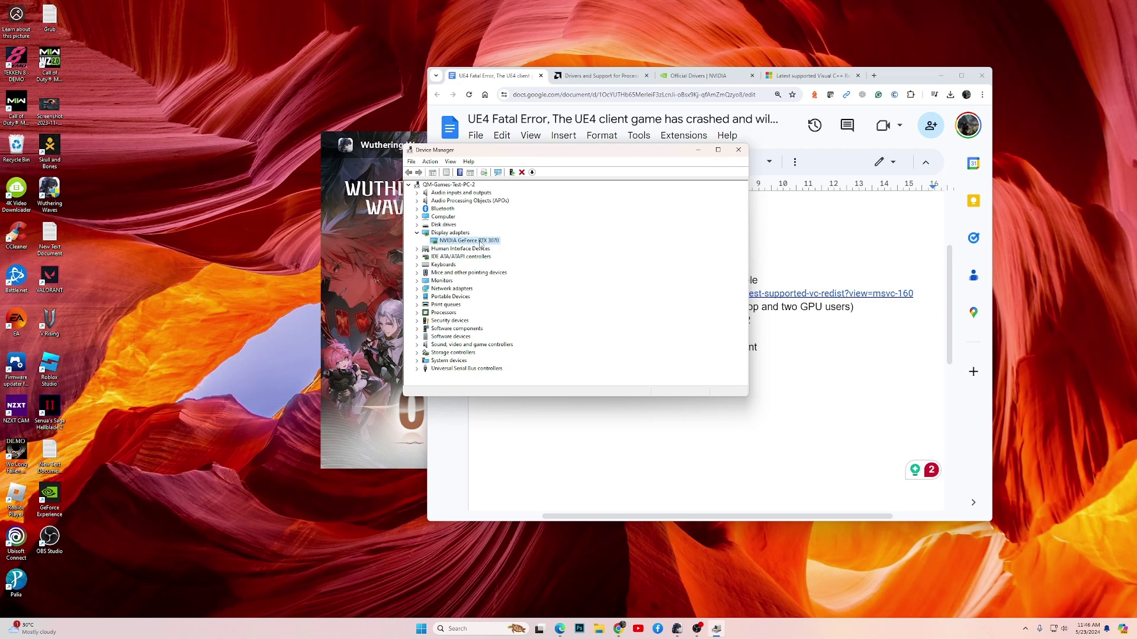
right_click(480, 243)
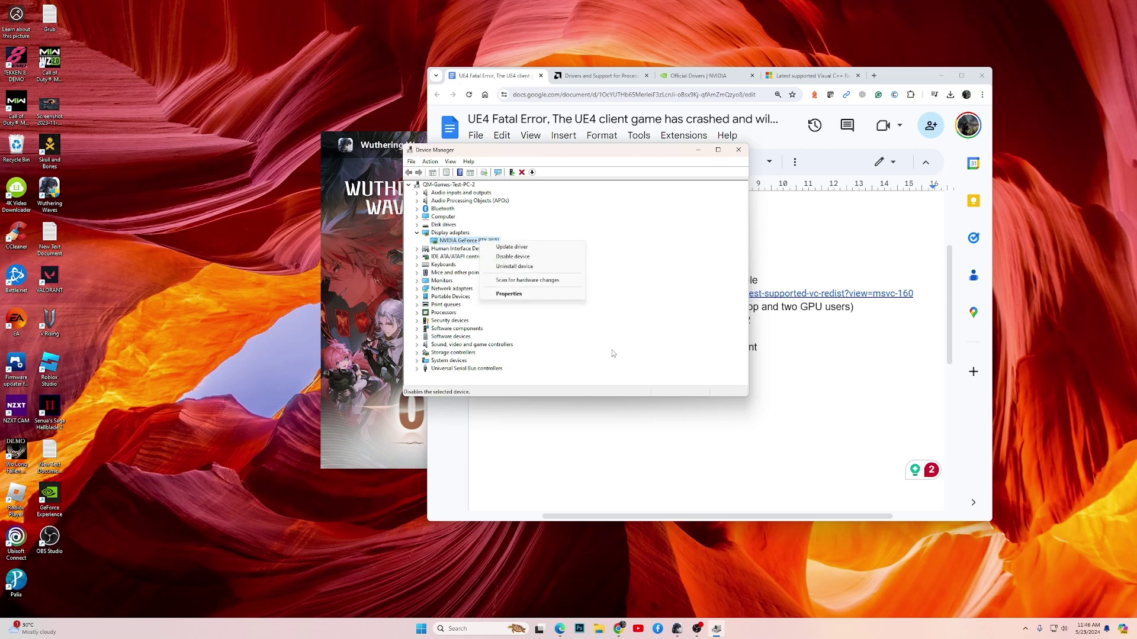
left_click(648, 340)
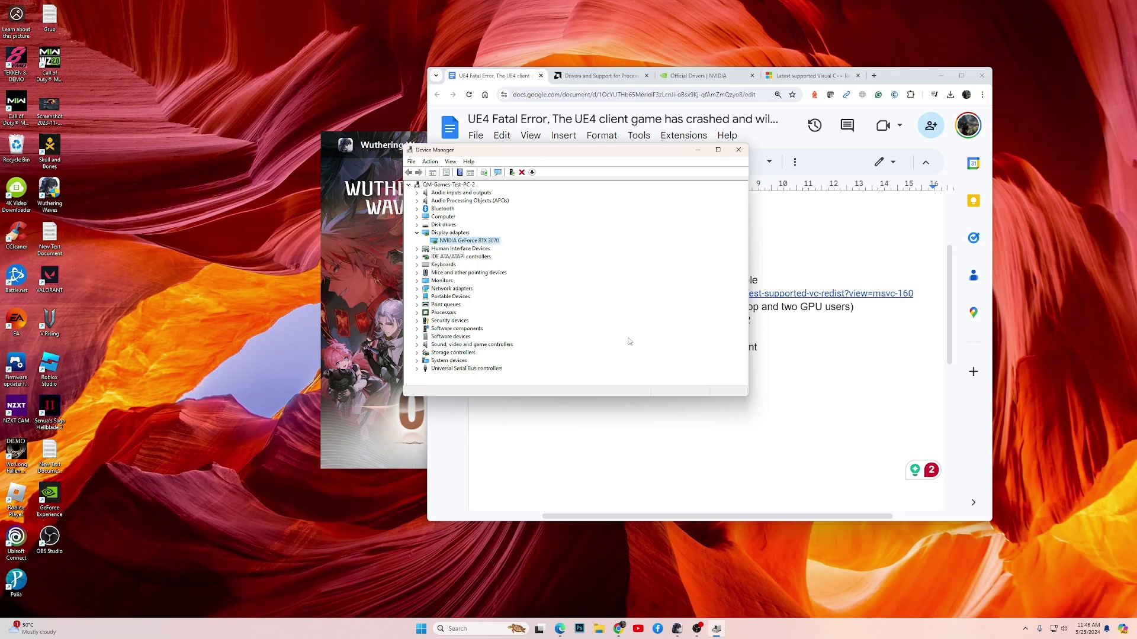
left_click(739, 150)
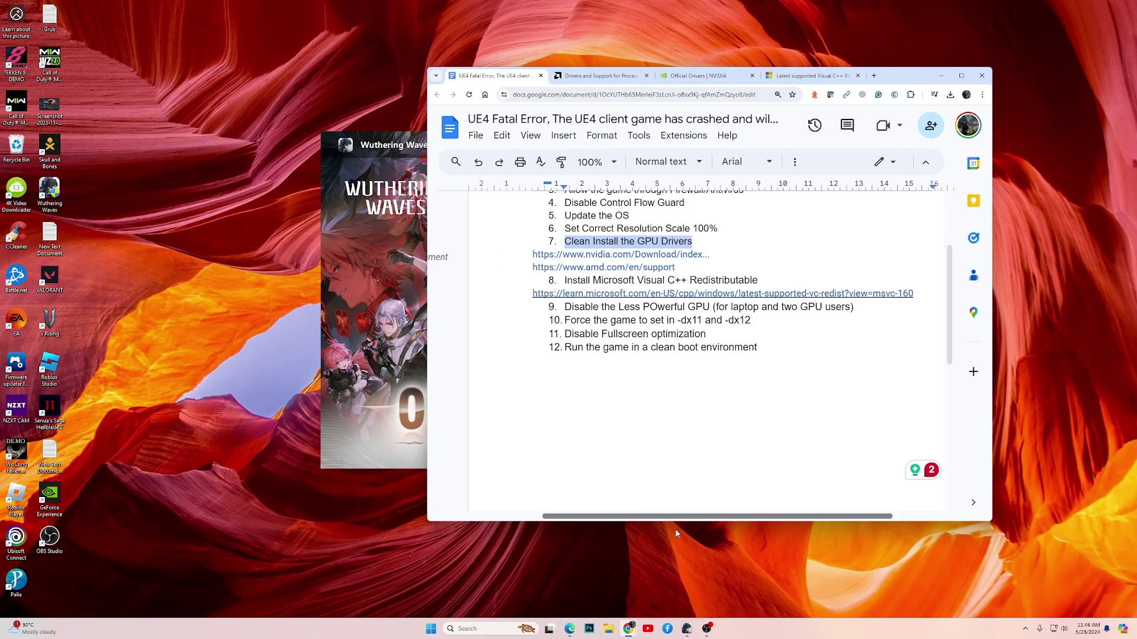
mouse_move(628, 628)
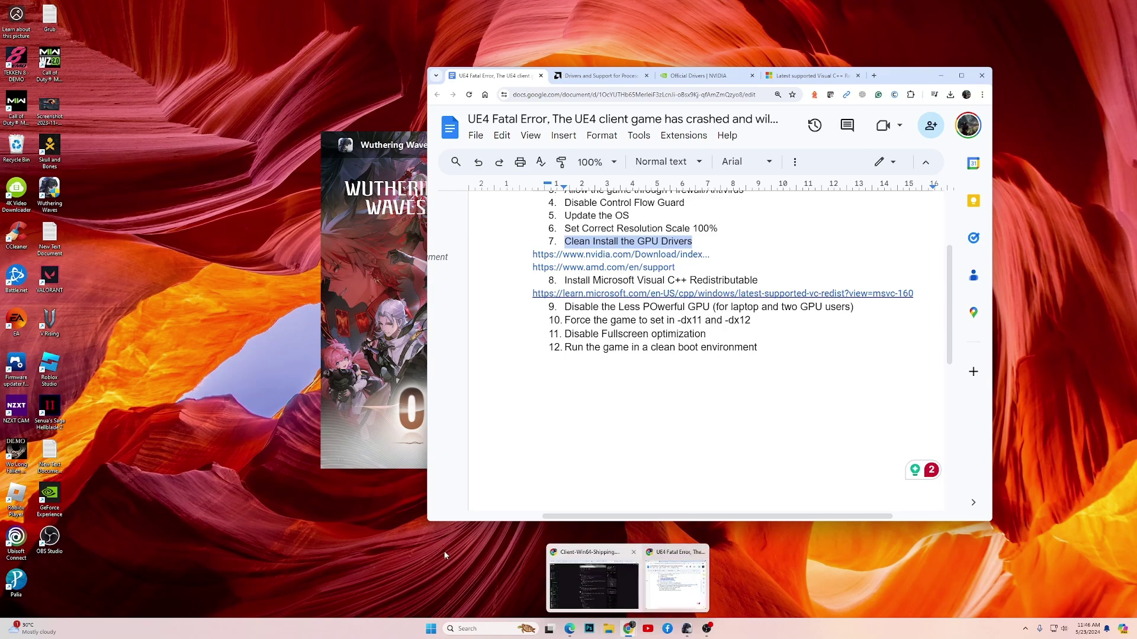
- In File Explorer, go to the Wuthering Waves folder on the YouTube Video (D:) drive and open the launcher application's properties
left_click(608, 628)
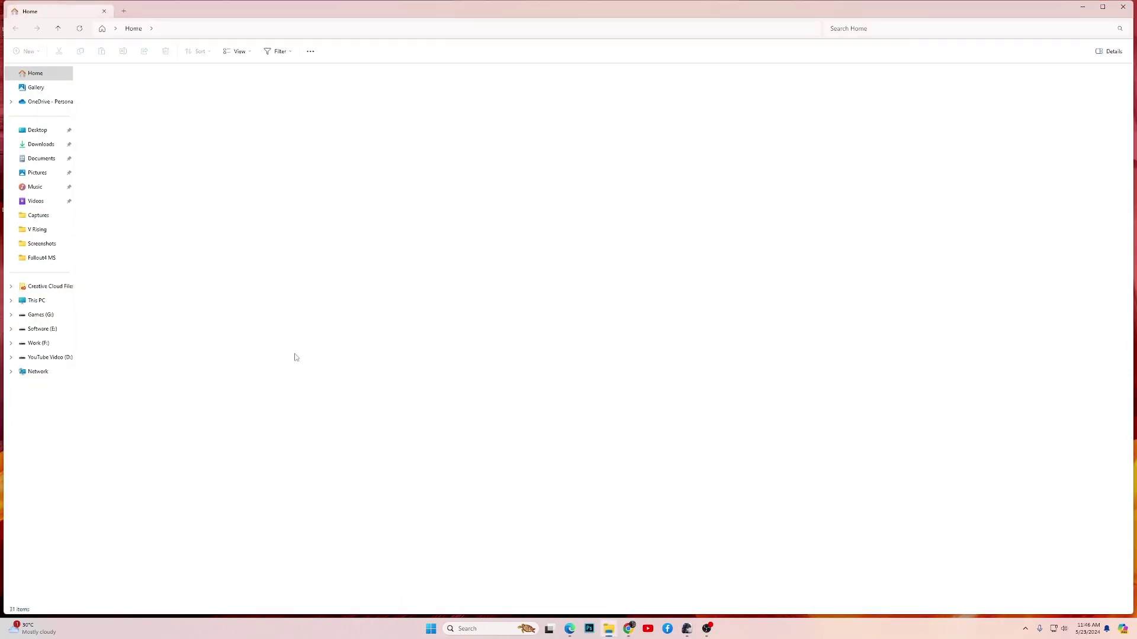
left_click(54, 330)
left_click(67, 300)
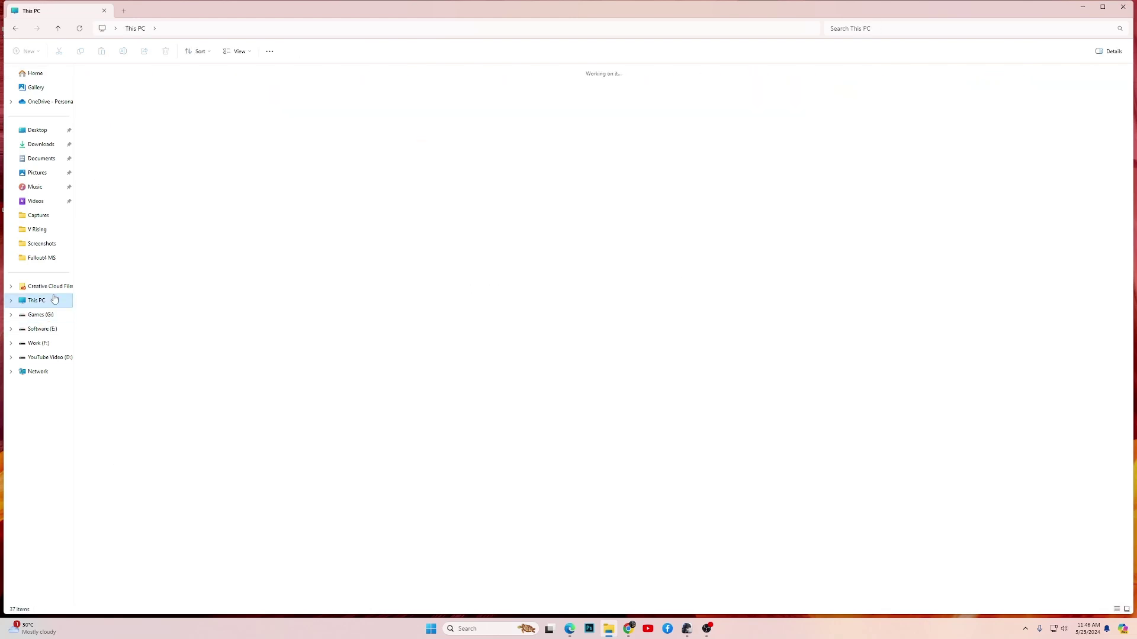
double_click(238, 106)
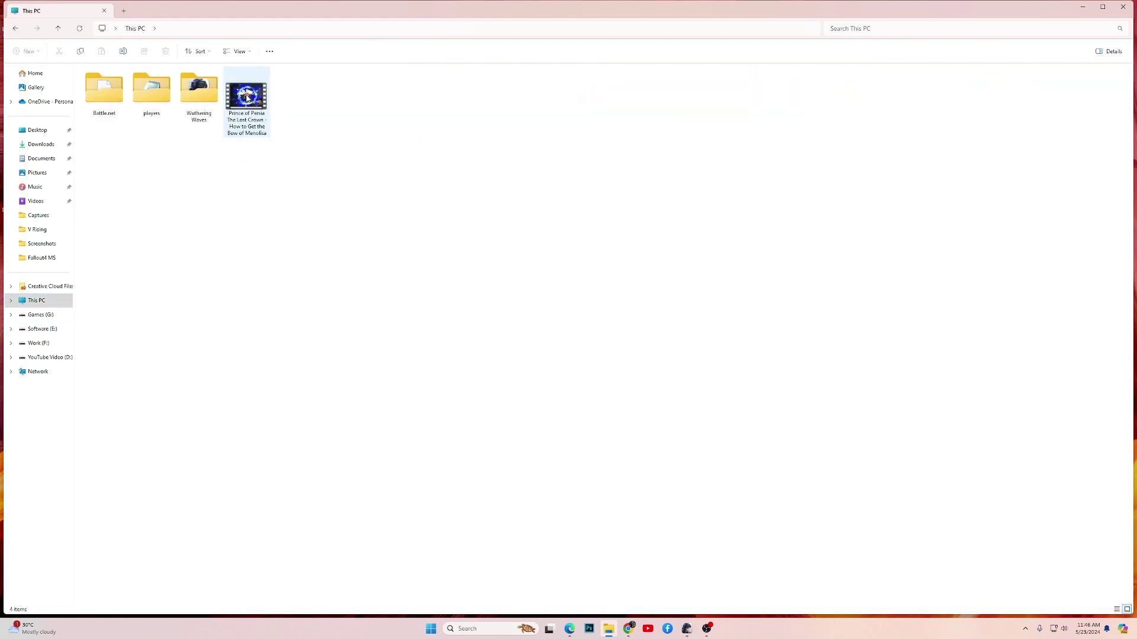
double_click(201, 108)
scroll(448, 380, "down", 10)
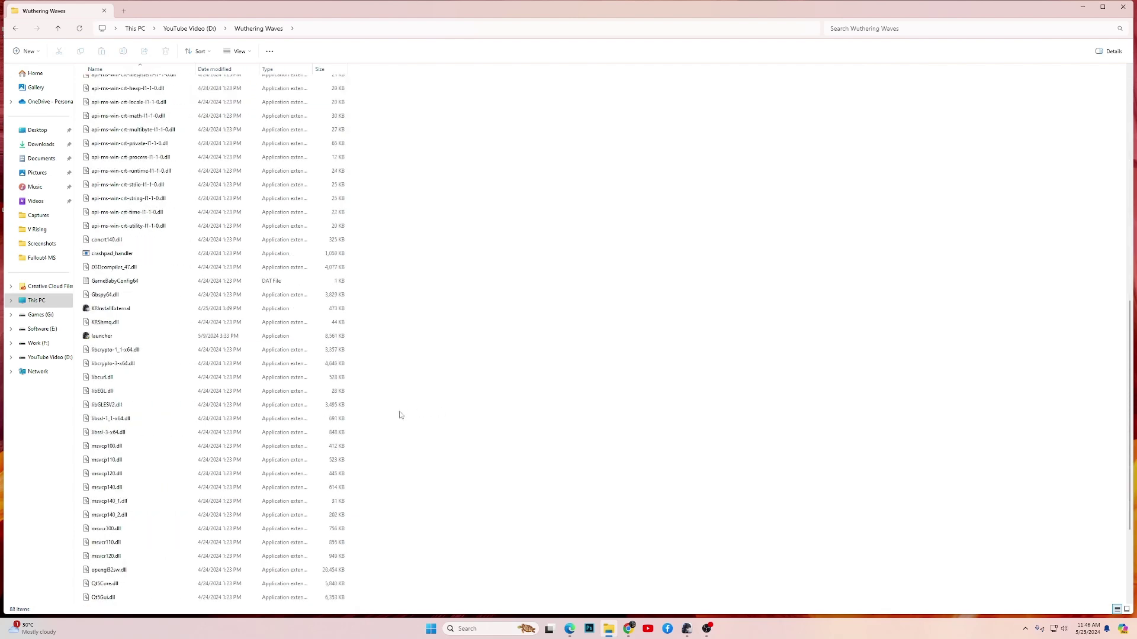
scroll(399, 415, "down", 4)
right_click(110, 186)
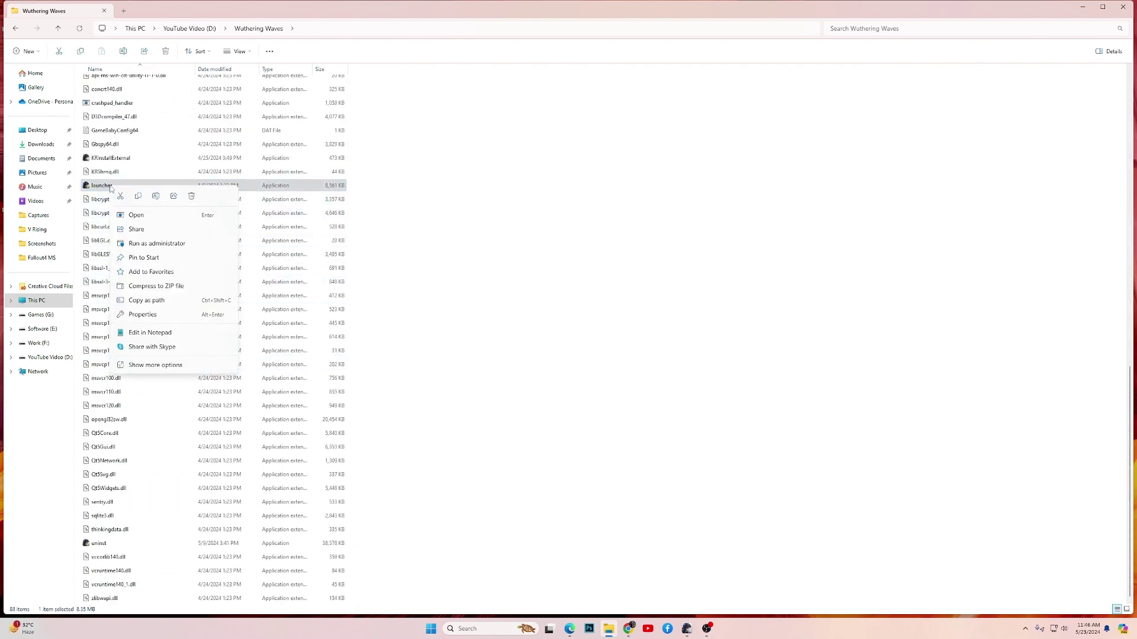
left_click(144, 318)
- Apply Disable fullscreen optimizations and Run this program as an administrator in the launcher's compatibility settings, and close the properties and File Explorer
left_click_drag(208, 191, 467, 219)
left_click(465, 243)
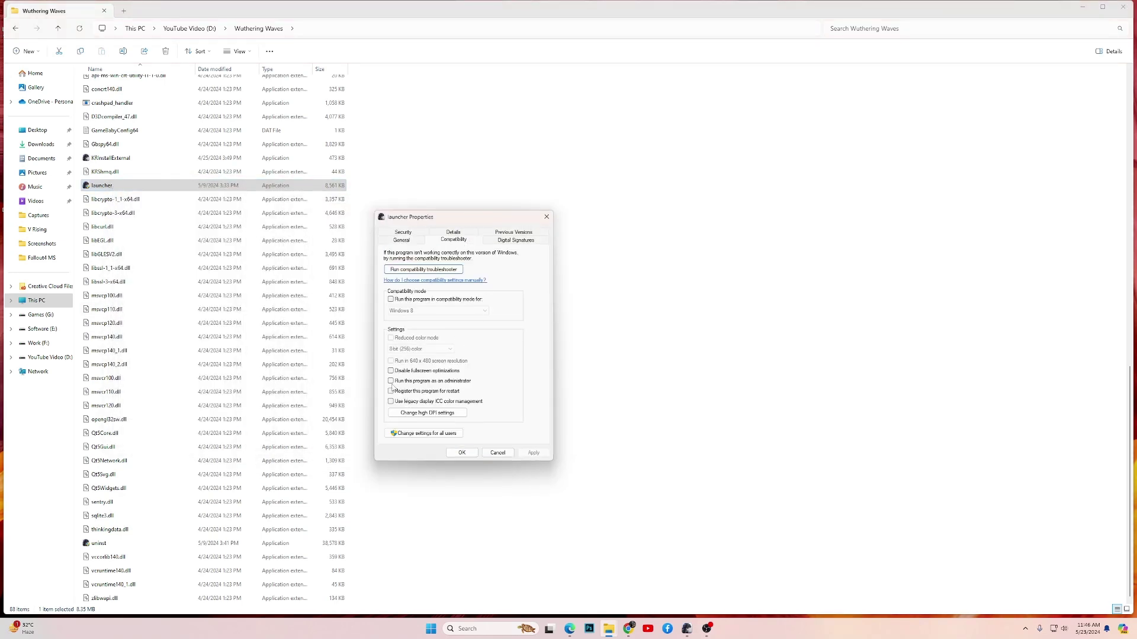
left_click(391, 372)
left_click(391, 382)
left_click(538, 453)
left_click(469, 453)
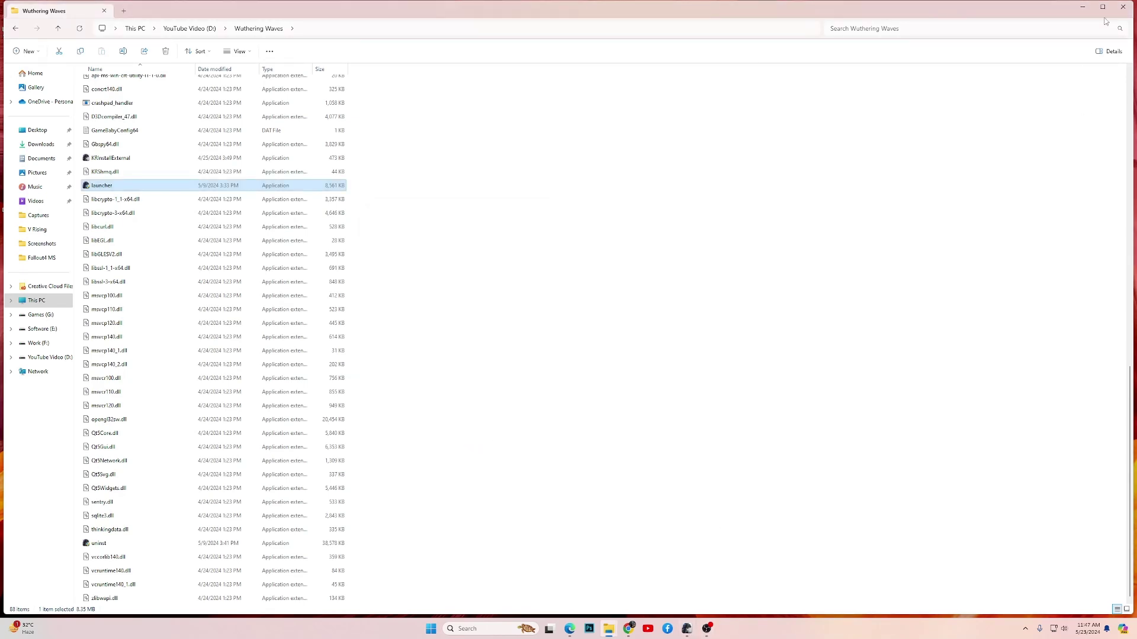
left_click(1122, 6)
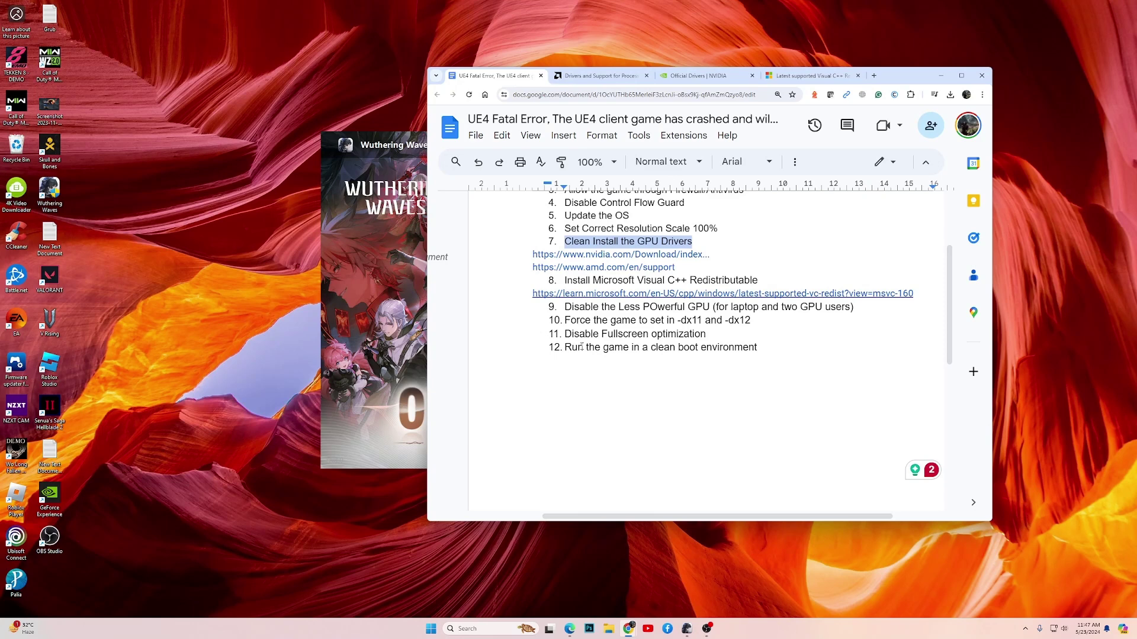
- Highlight the clean boot environment item in the checklist and open System Configuration by running msconfig
left_click_drag(567, 347, 765, 350)
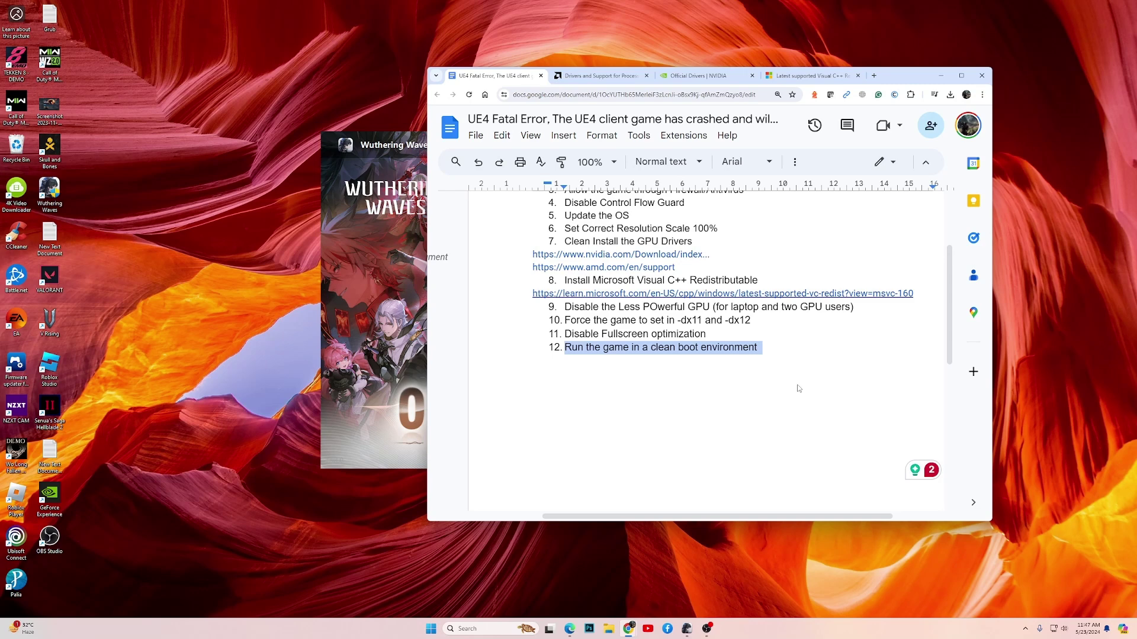
key("super+r")
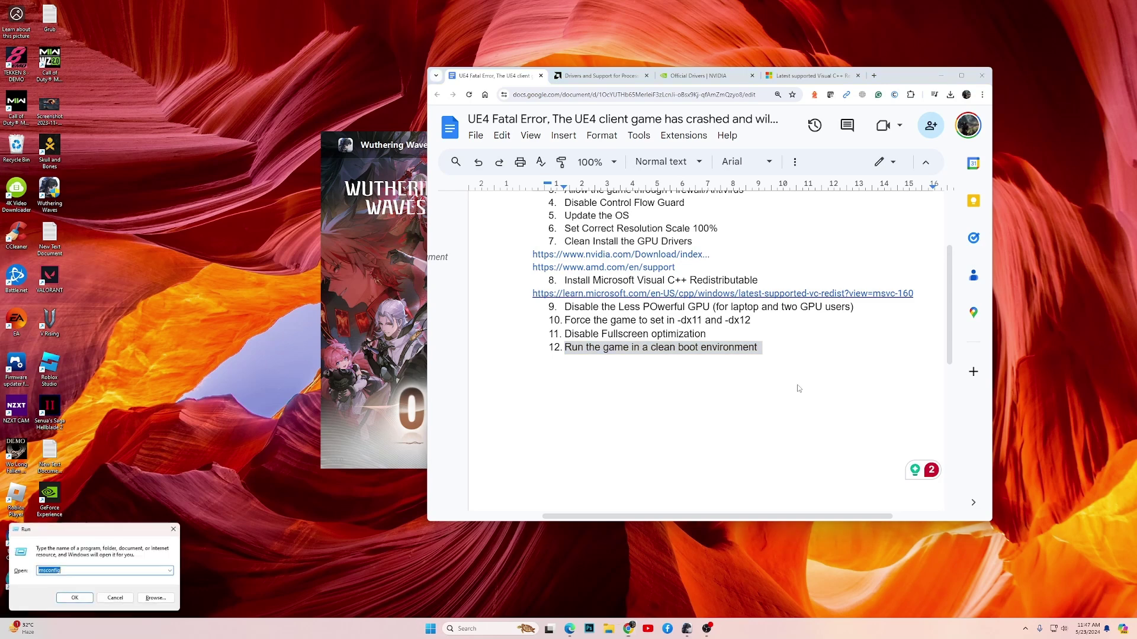
left_click_drag(150, 535, 756, 376)
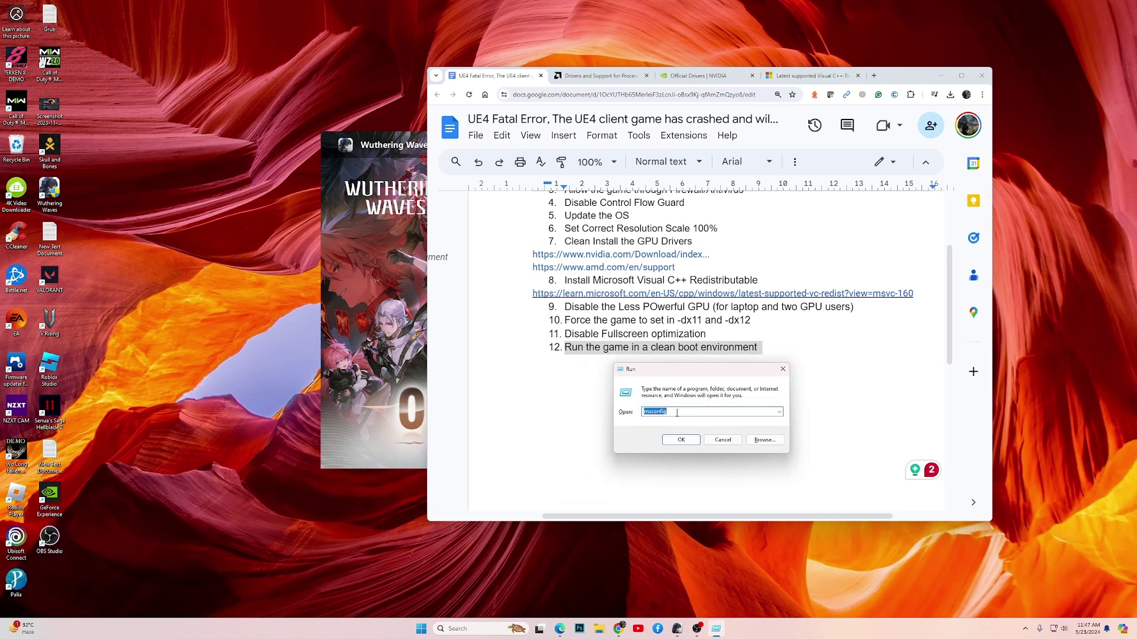
key("Return")
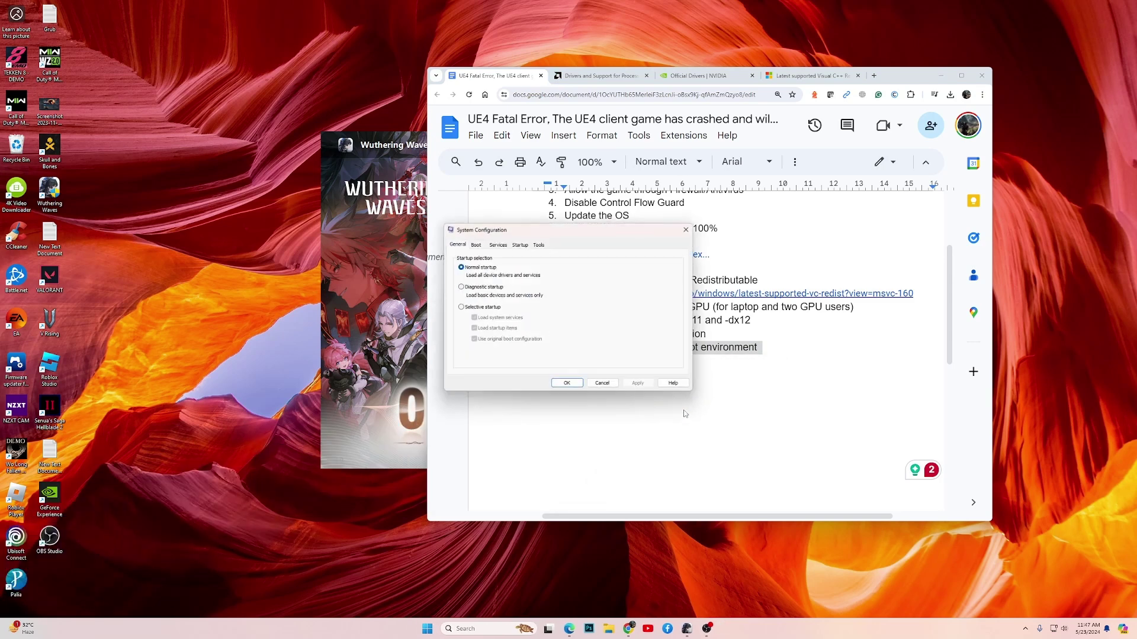
left_click_drag(539, 232, 634, 230)
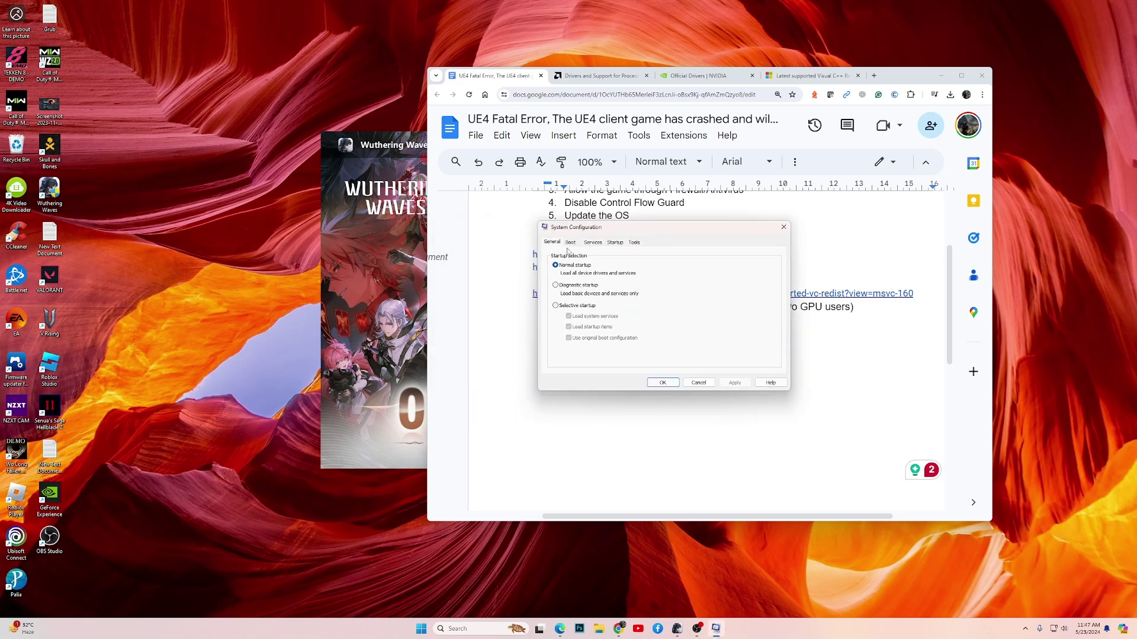
- Hide all Microsoft services in System Configuration and disable all the remaining services
left_click(593, 243)
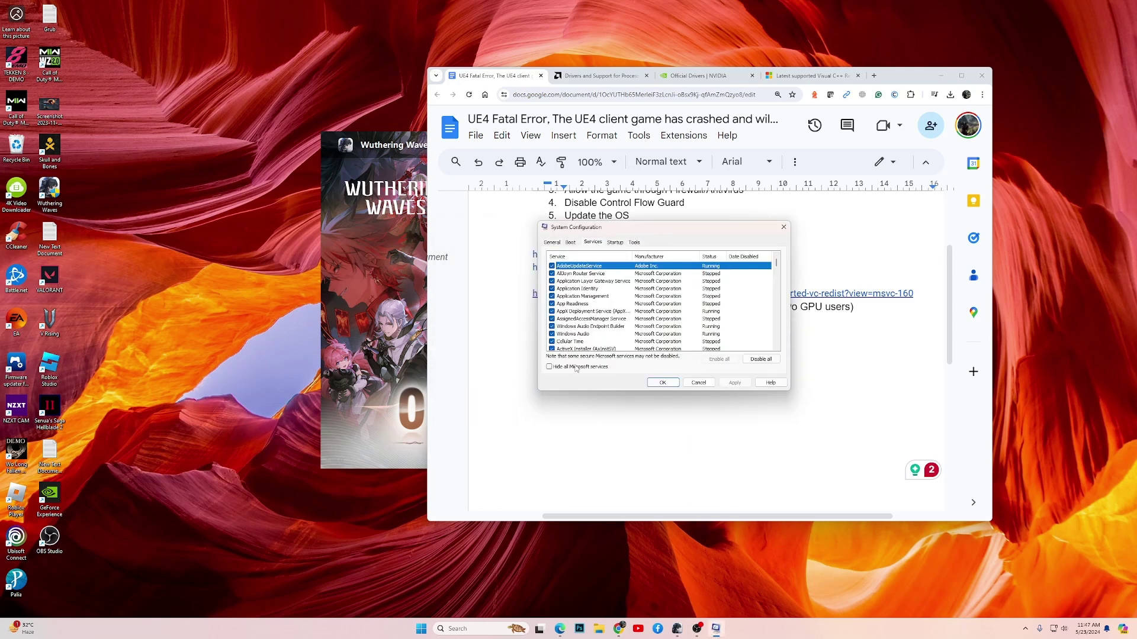
left_click(549, 368)
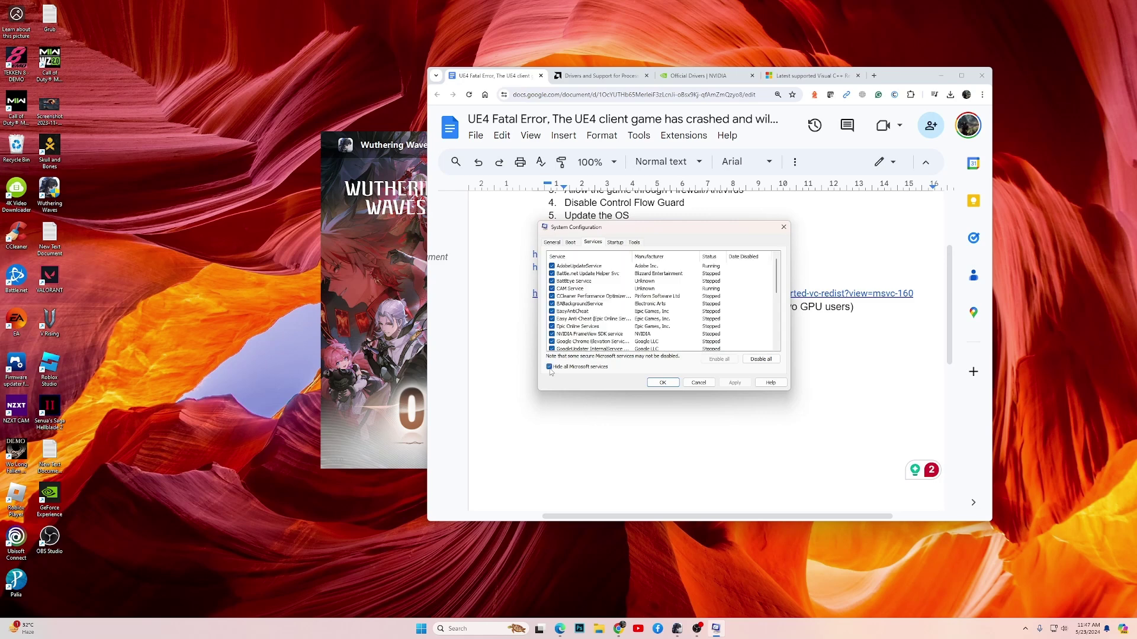
left_click(762, 360)
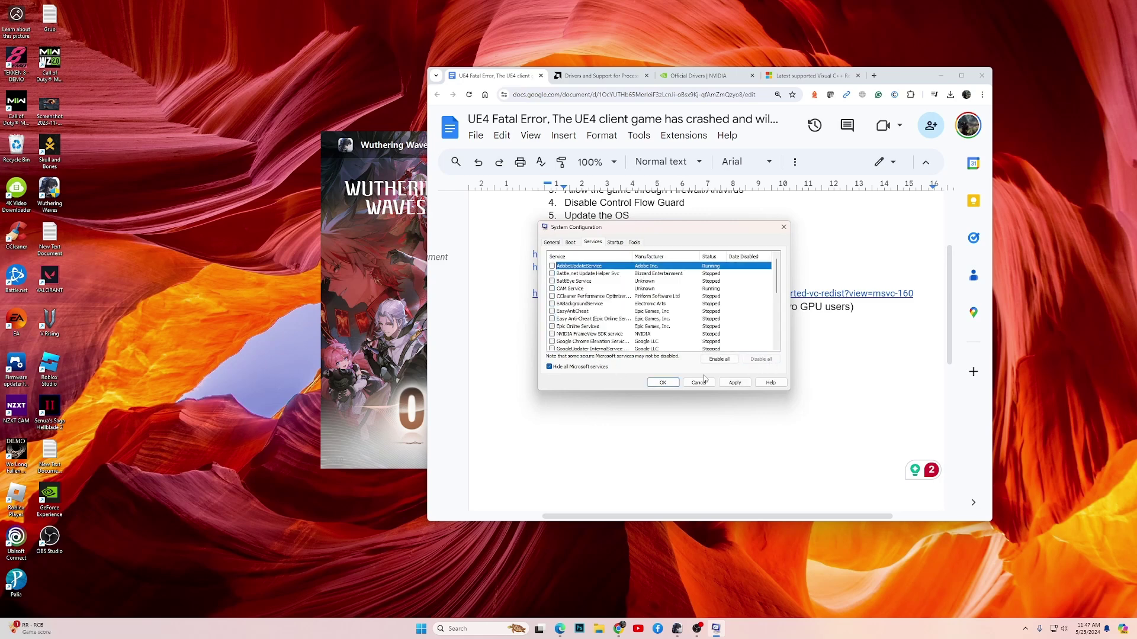
- Examine the startup apps and the Disable option for Mobile devices in Task Manager, and return to the checklist document
left_click(615, 243)
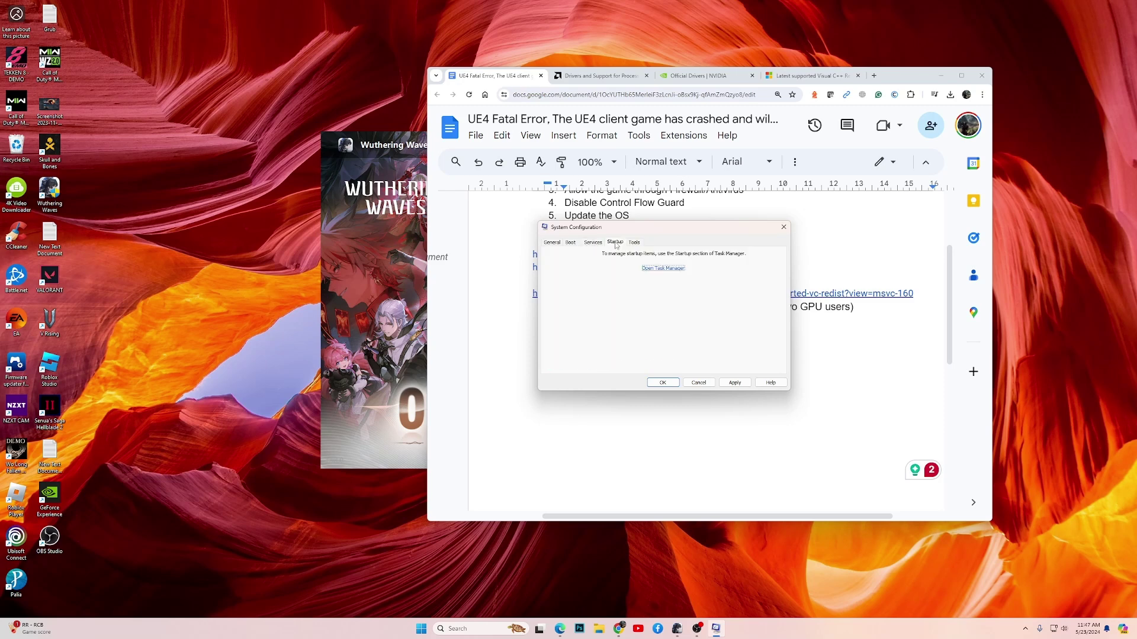
left_click(663, 269)
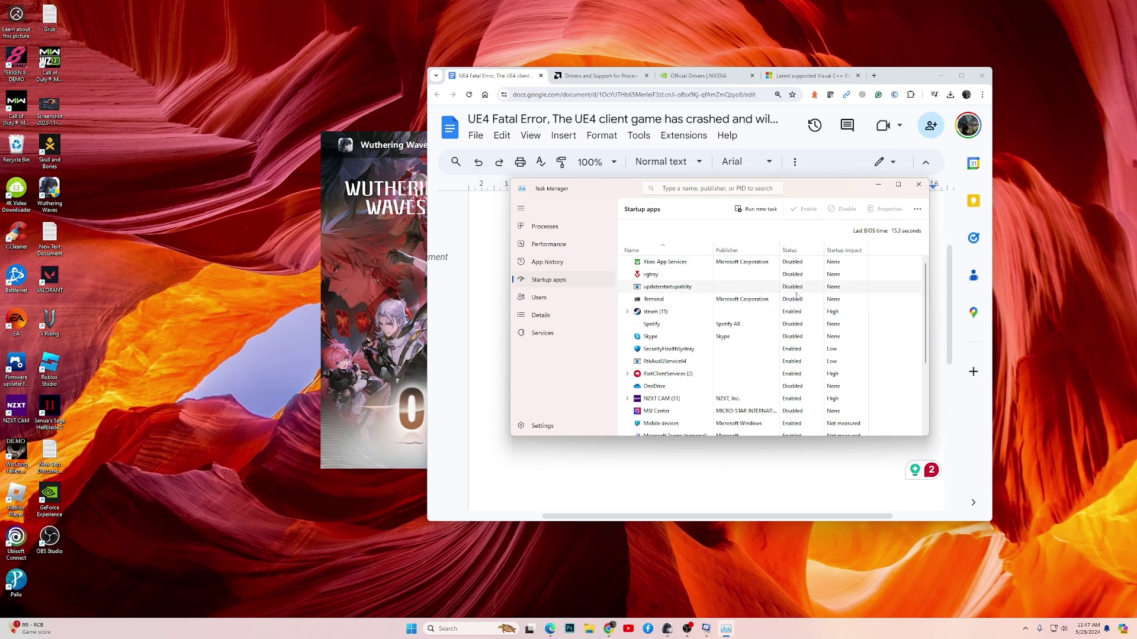
scroll(796, 332, "down", 1)
scroll(797, 340, "down", 3)
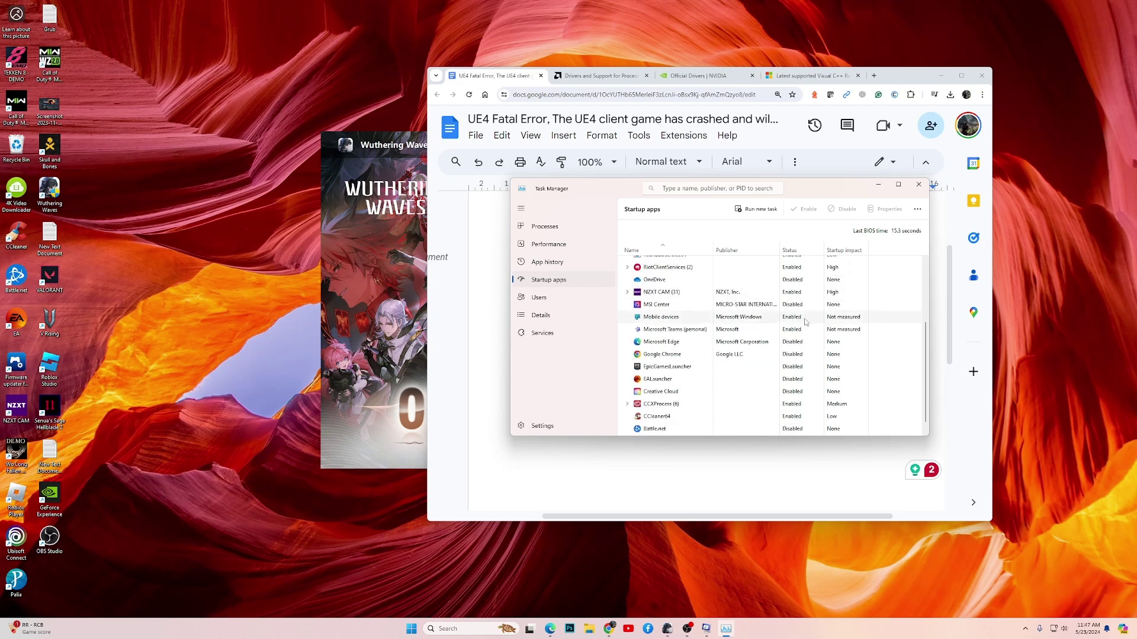
right_click(794, 306)
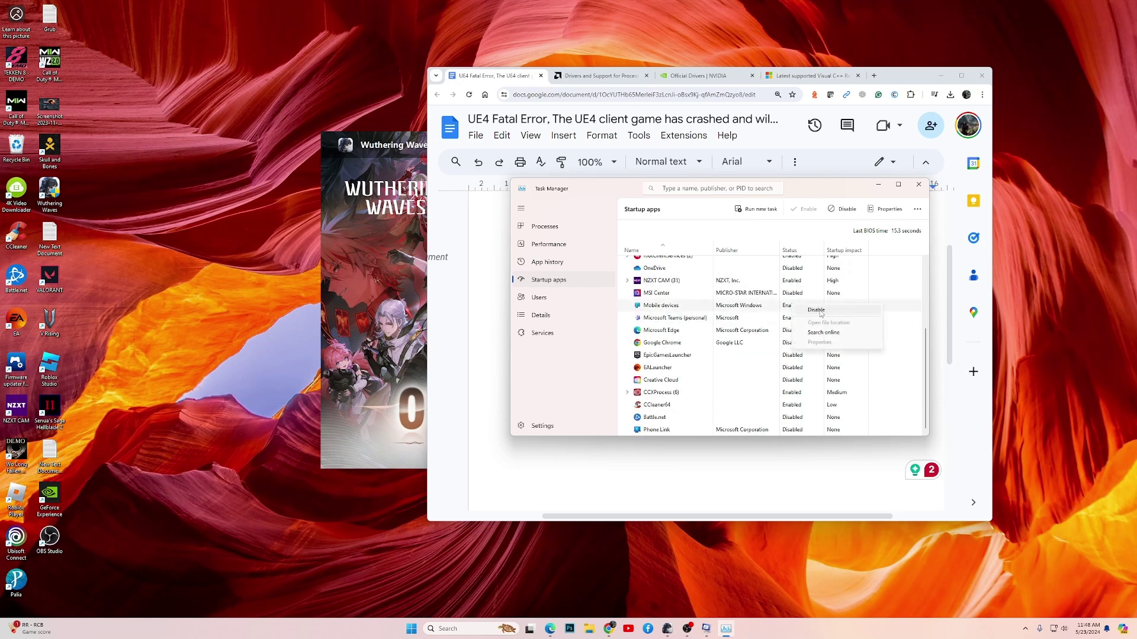
right_click(786, 334)
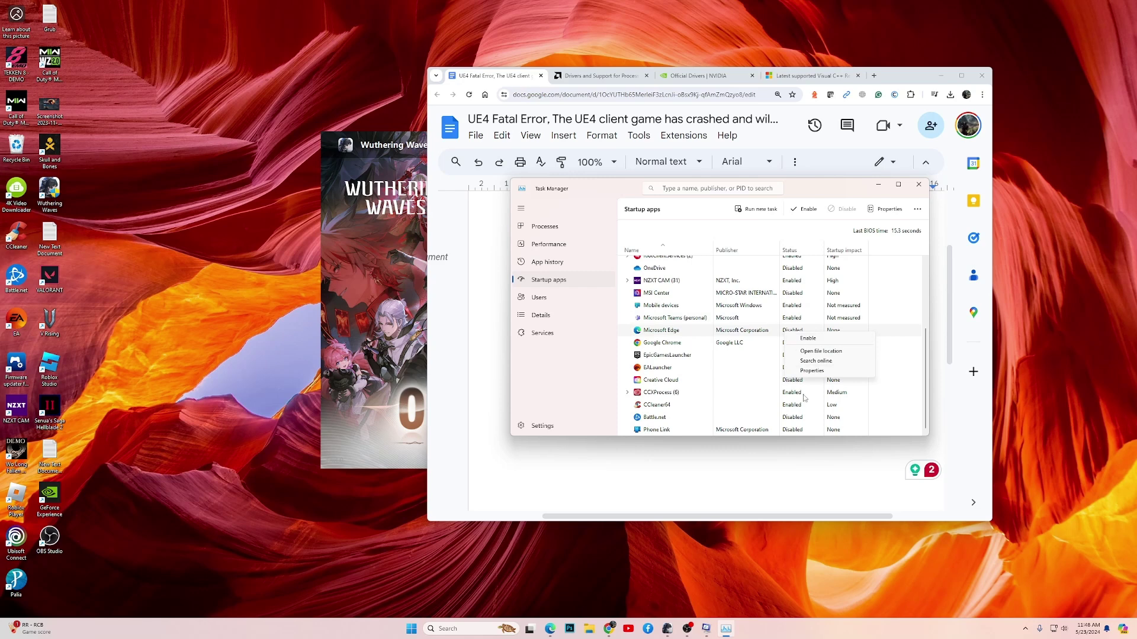
left_click(797, 293)
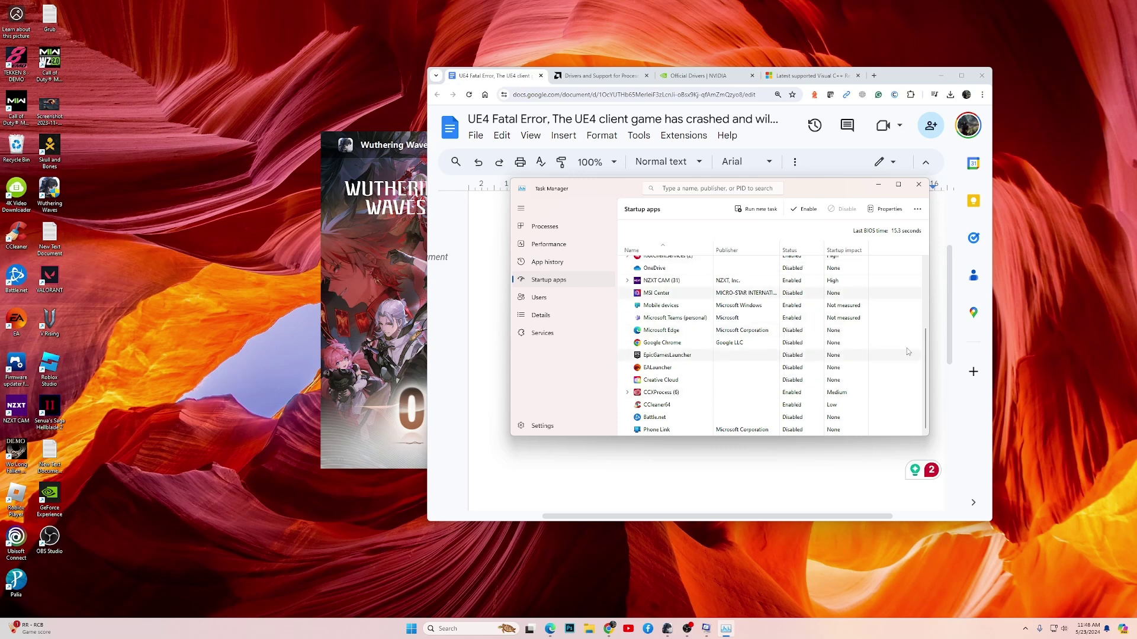
left_click(918, 185)
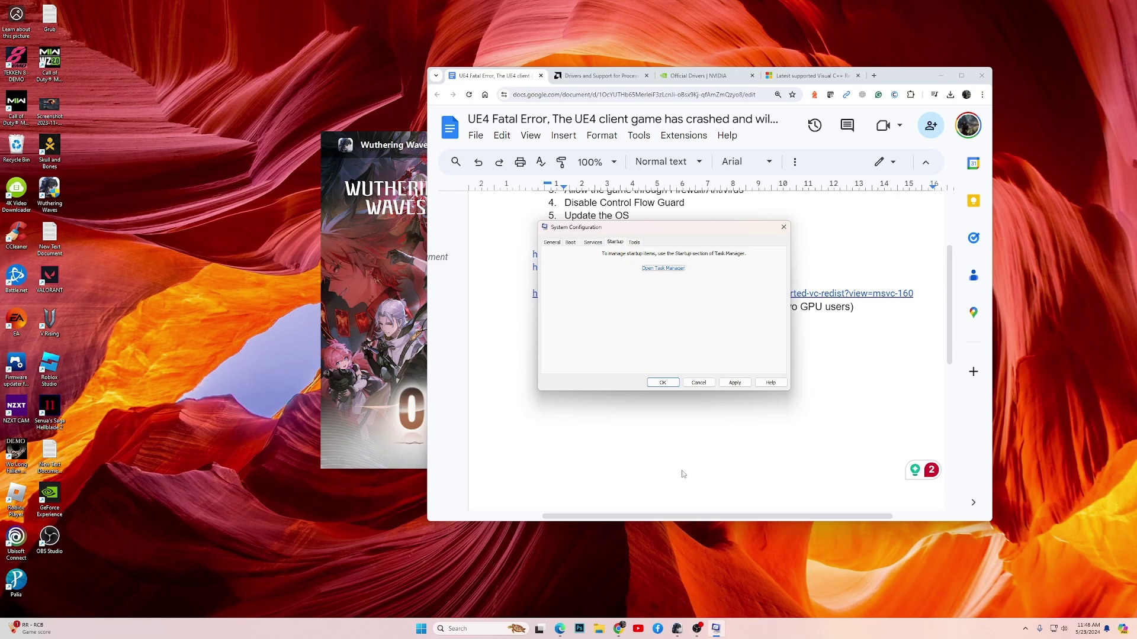
left_click(723, 460)
scroll(821, 391, "up", 3)
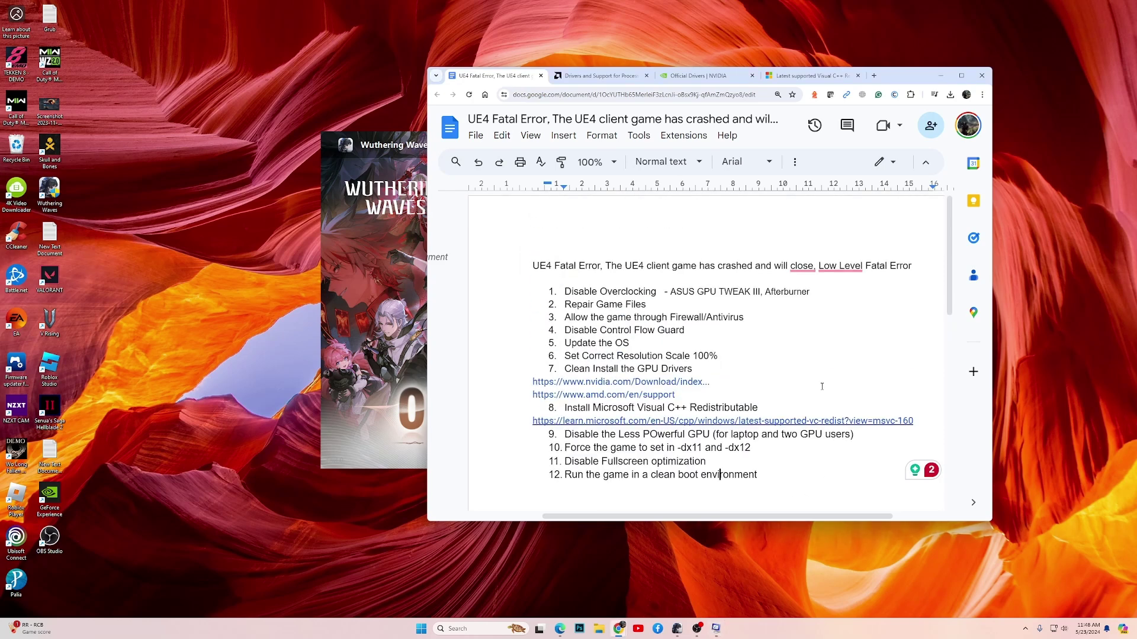